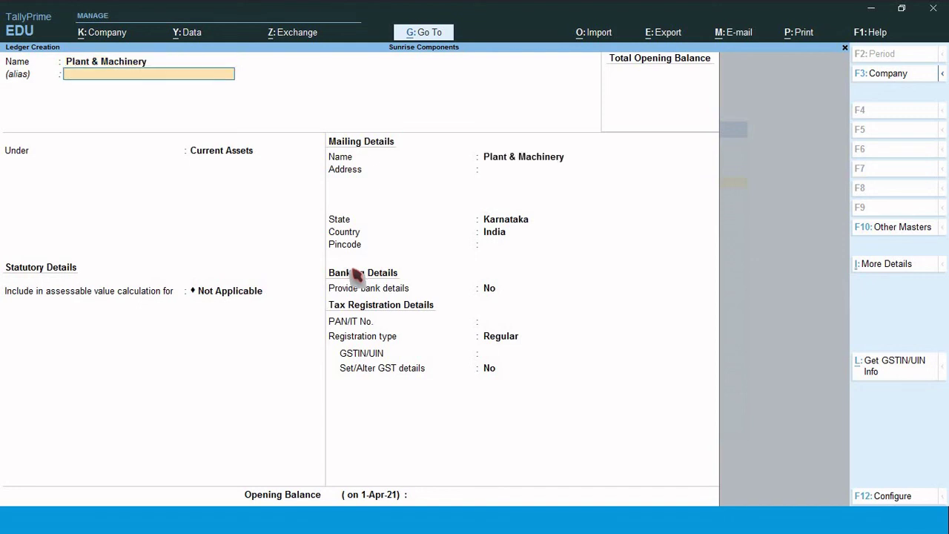
# Step: Place the Plant & Machinery ledger under the Fixed Assets group and save it
pyautogui.write('Fi')
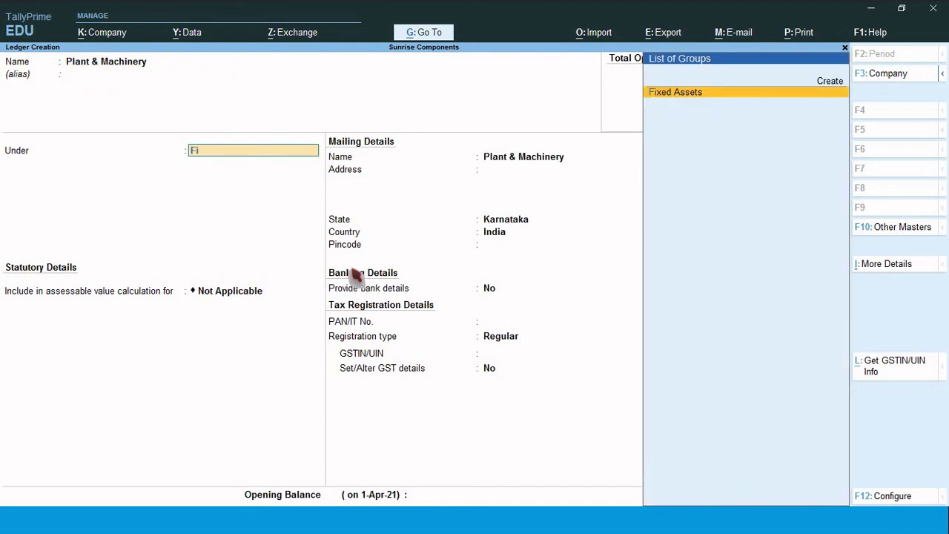
pyautogui.press('Return')
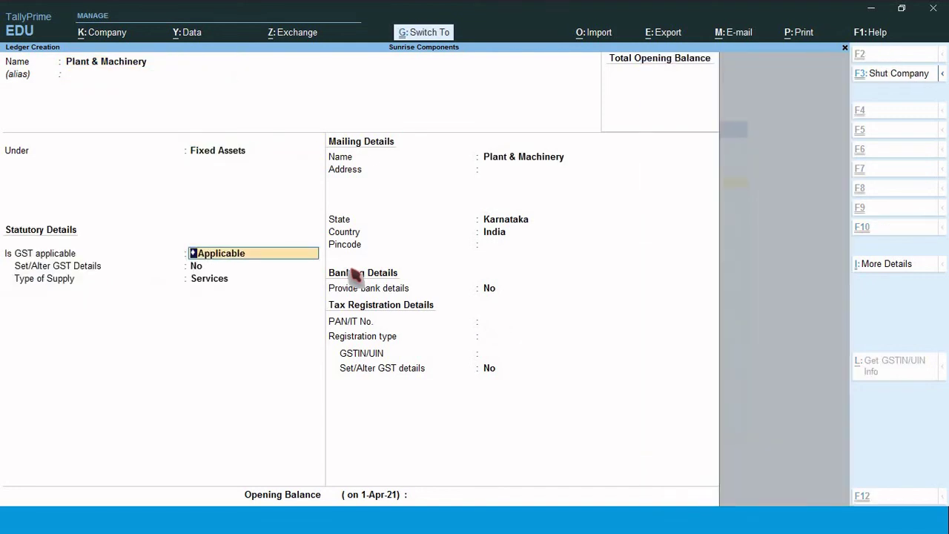
pyautogui.hotkey('ctrl', 'a')
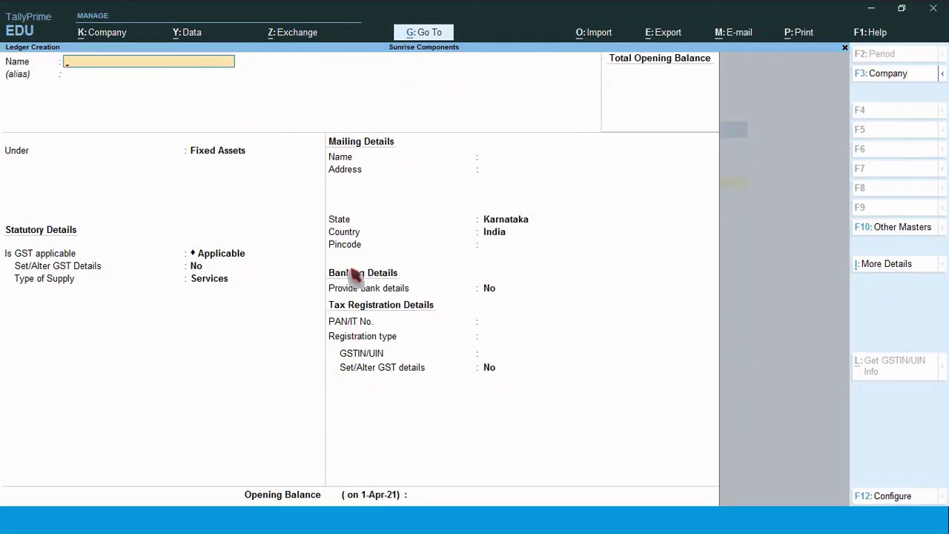
# Step: Create a ledger named Canara Bank under the Bank Accounts group and save it without bank account details
pyautogui.write('Canara Bank')
pyautogui.press('Return')
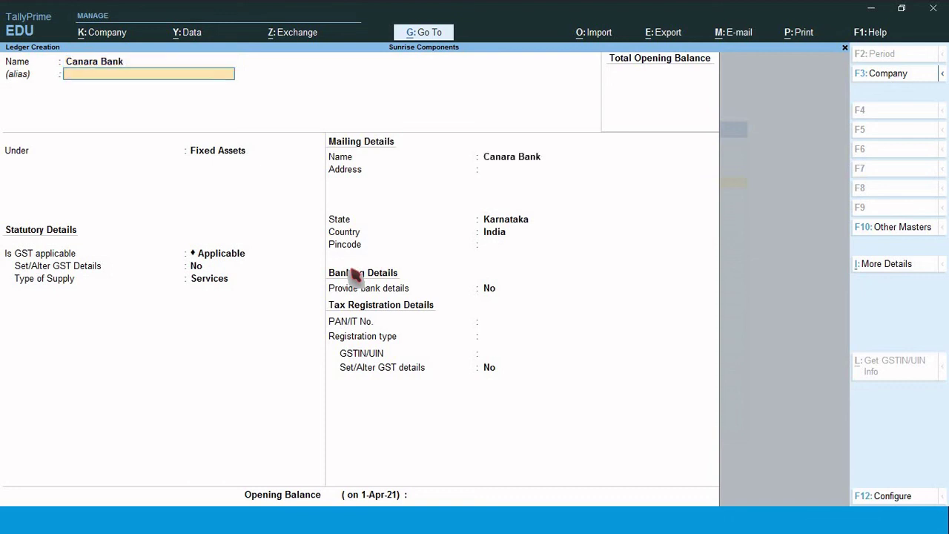
pyautogui.write('B')
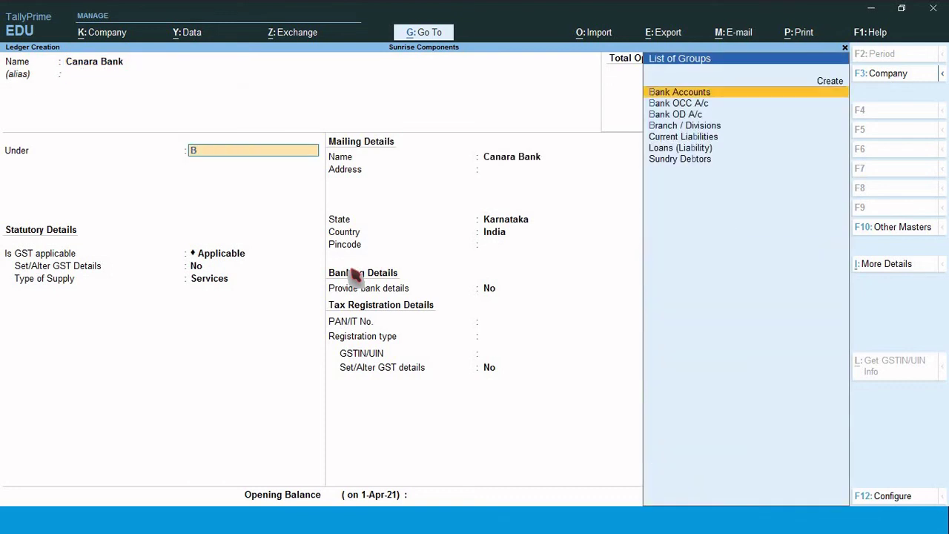
pyautogui.press('Return')
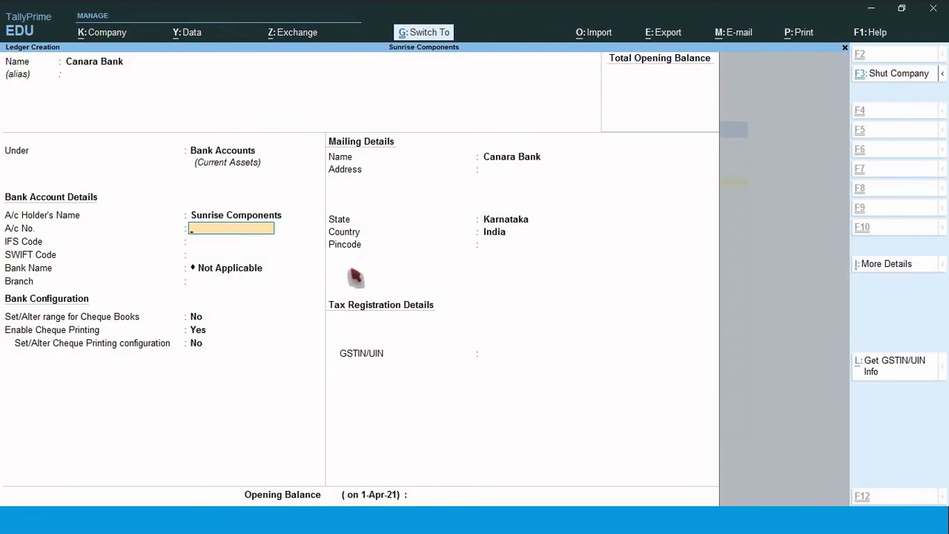
pyautogui.hotkey('ctrl', 'a')
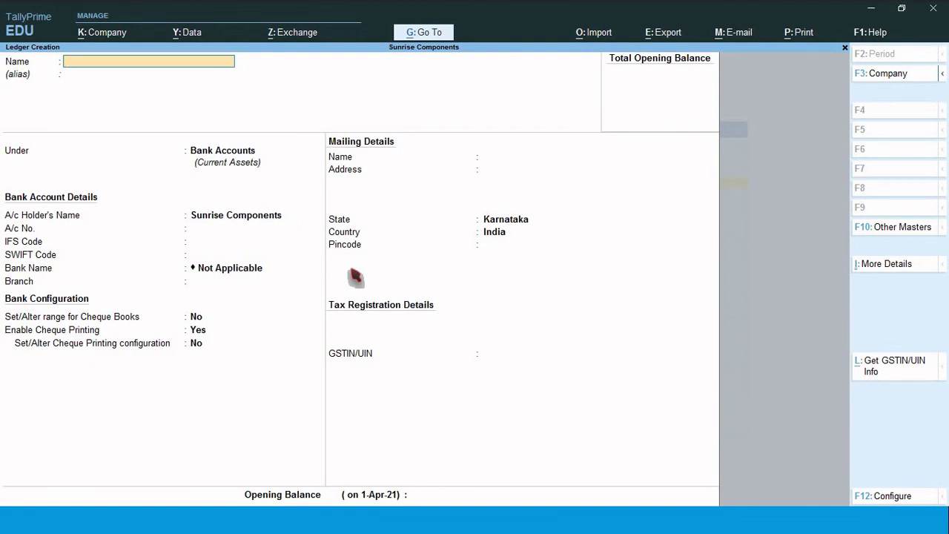
# Step: Create the owner's capital ledger under the Capital Account group and save it
pyautogui.write('Kiran Capital')
pyautogui.press('Return')
pyautogui.press('Return')
pyautogui.write('C')
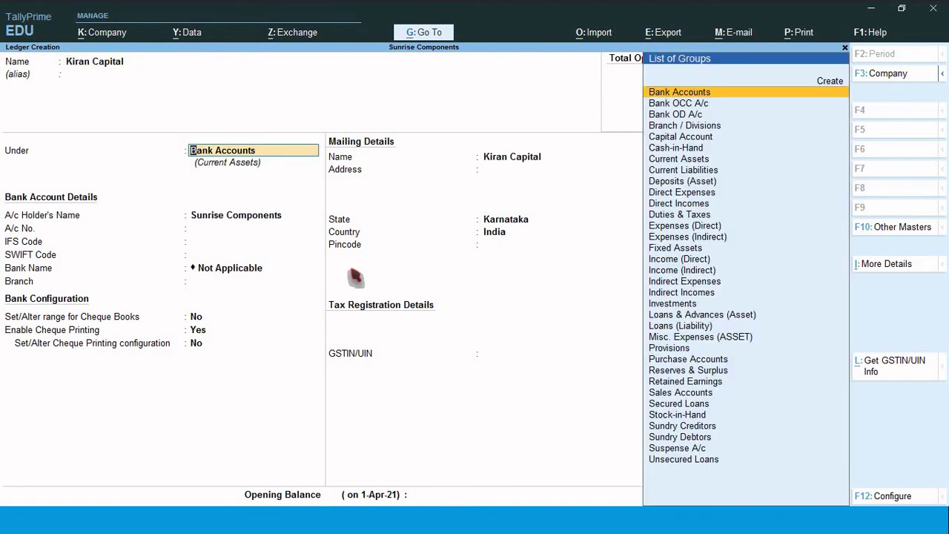
pyautogui.write('ap')
pyautogui.press('Return')
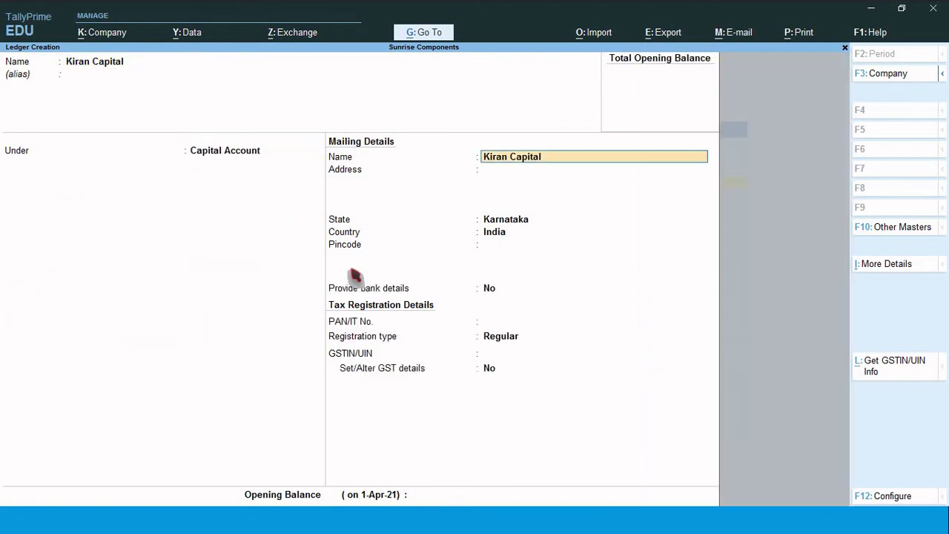
pyautogui.hotkey('ctrl', 'a')
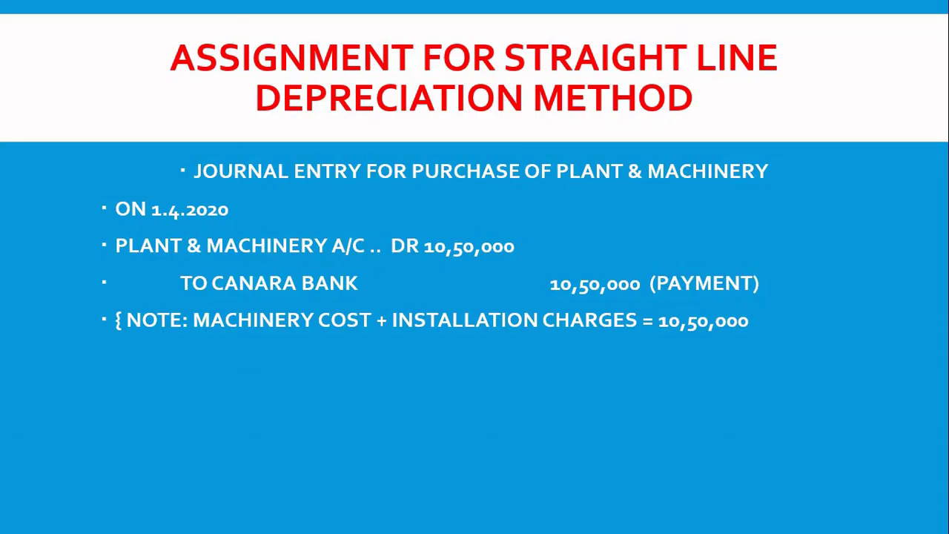
# Step: Create a ledger named Depreciation under the Indirect Expenses group and save it
pyautogui.press('Right')
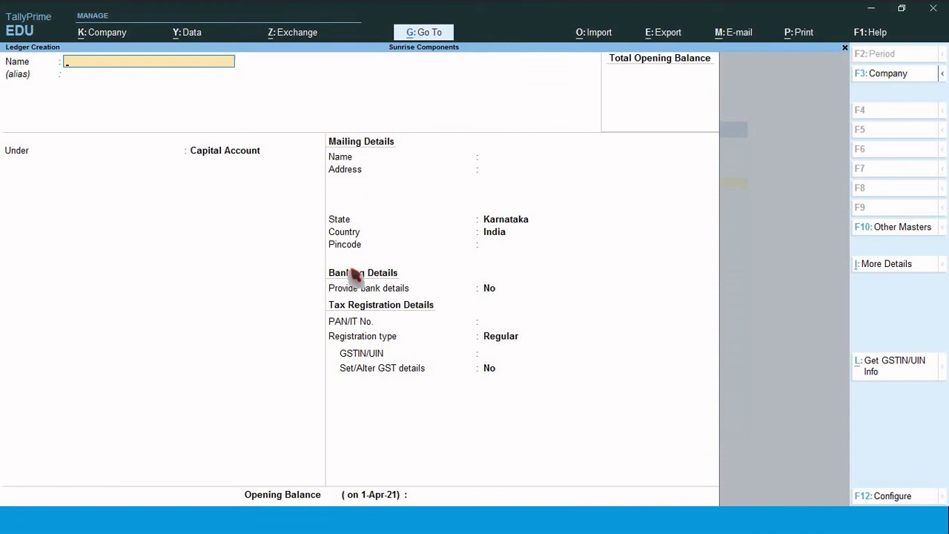
pyautogui.write('Depreciation')
pyautogui.press('Return')
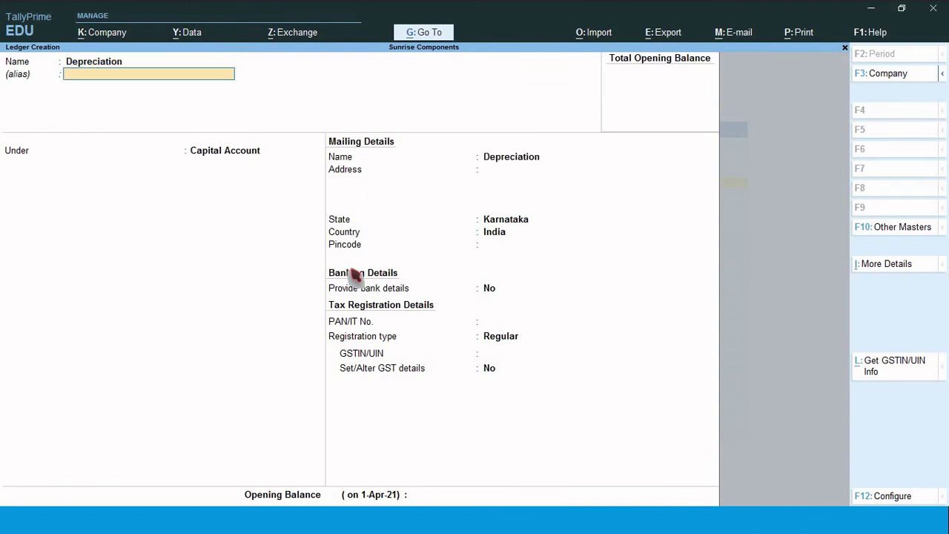
pyautogui.press('Return')
pyautogui.write('Ind')
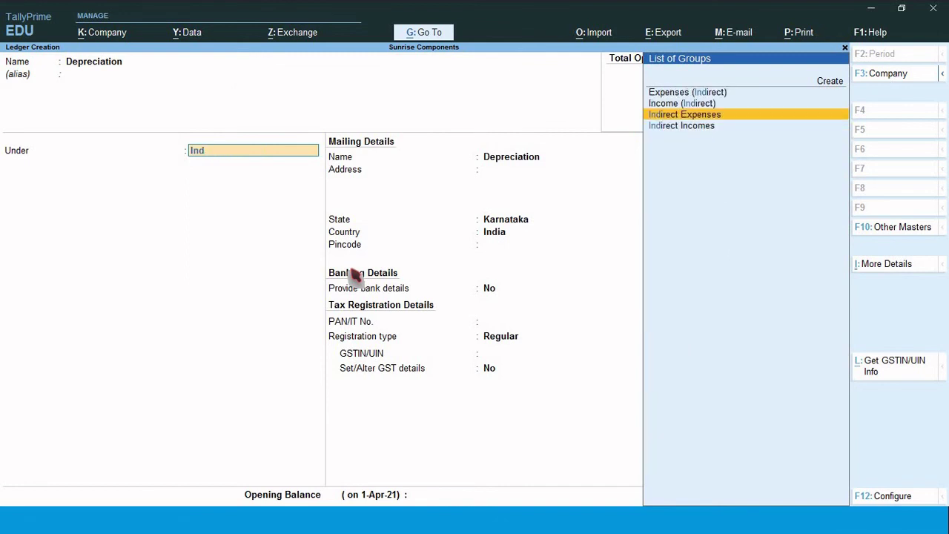
pyautogui.press('Return')
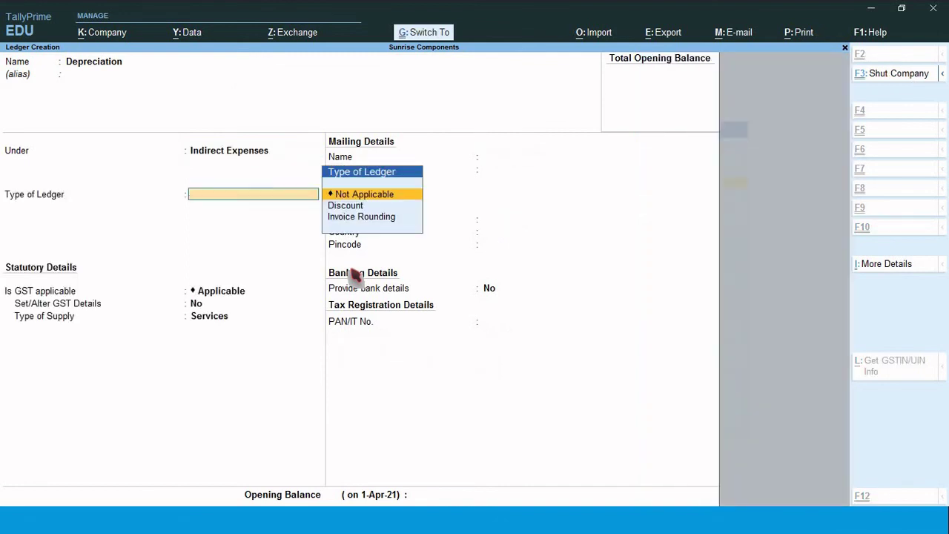
pyautogui.hotkey('ctrl', 'a')
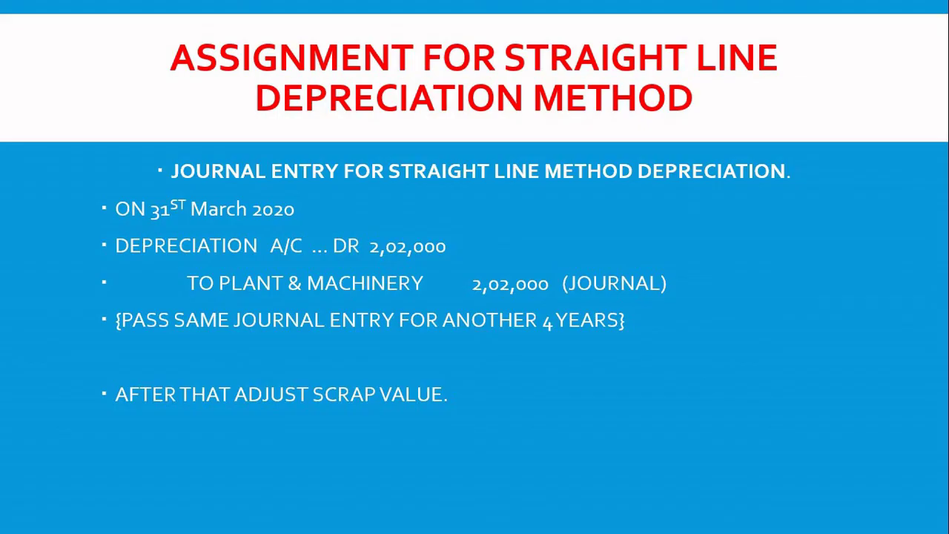
# Step: Name the new ledger Scrap Value and place it under the Current Assets group
pyautogui.press('Right')
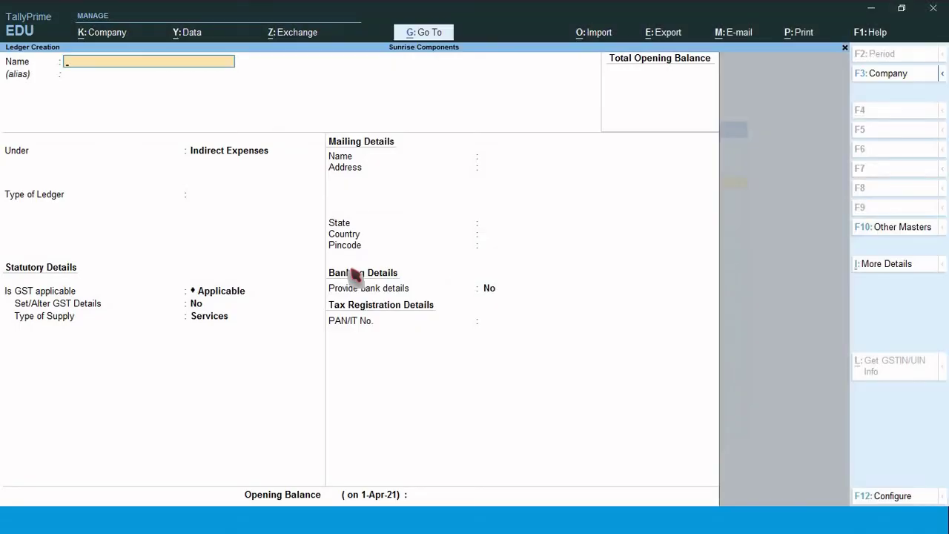
pyautogui.write('Scrap Value')
pyautogui.press('Return')
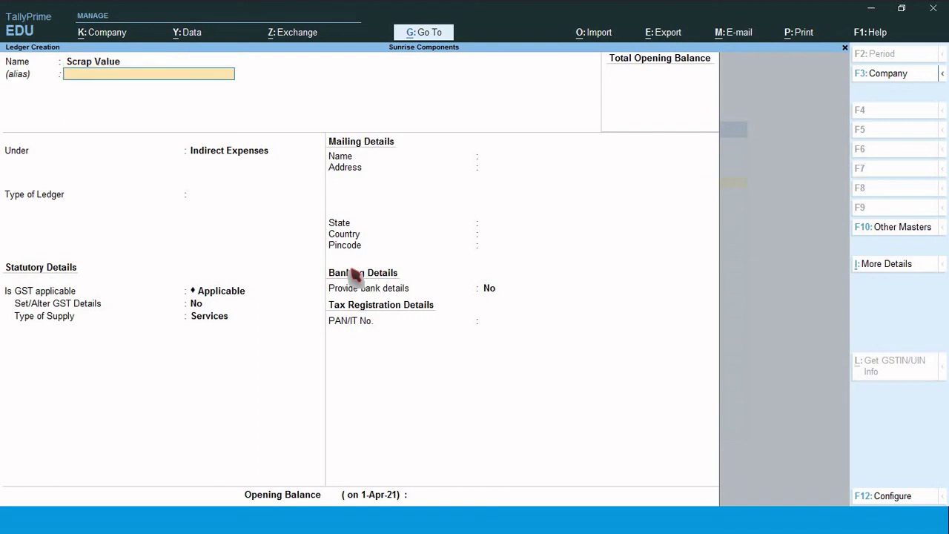
pyautogui.press('Return')
pyautogui.write('Cu')
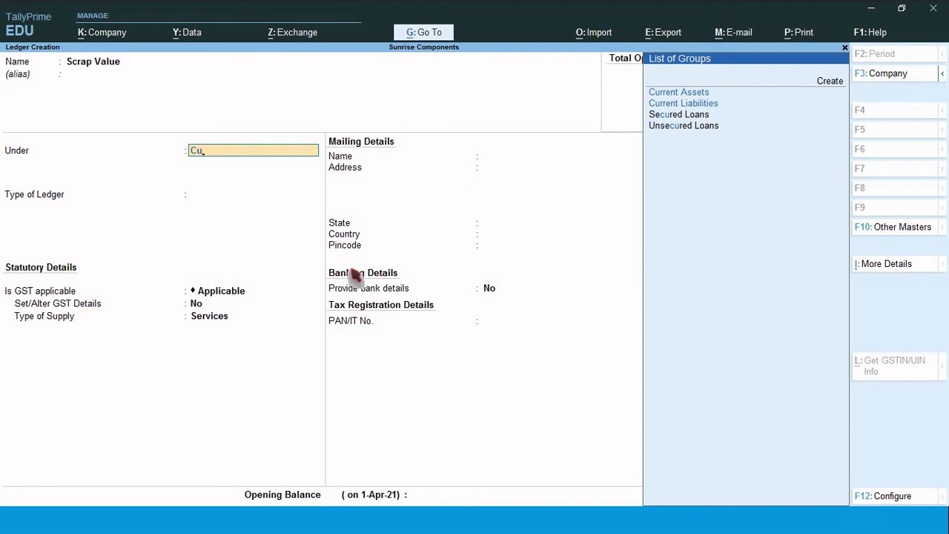
pyautogui.write('r')
pyautogui.press('BackSpace')
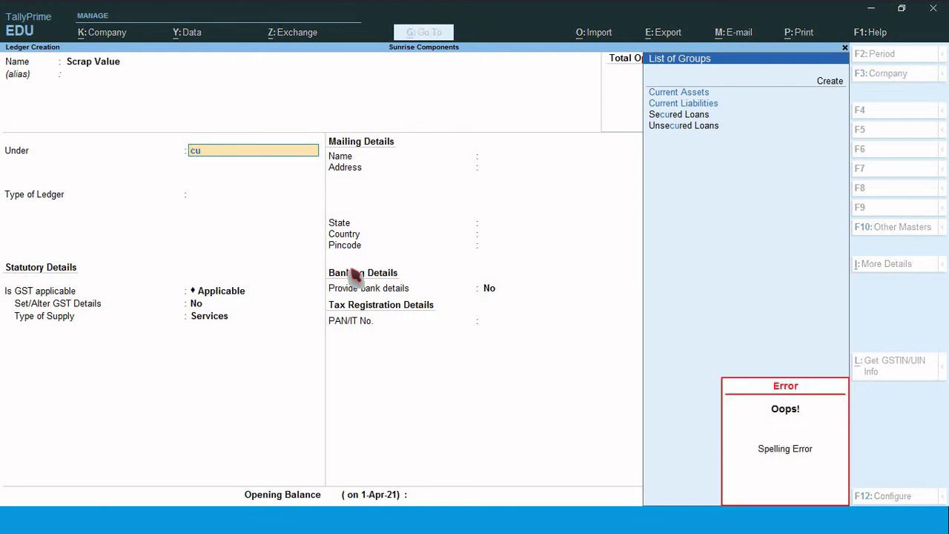
pyautogui.press('BackSpace')
pyautogui.press('Down')
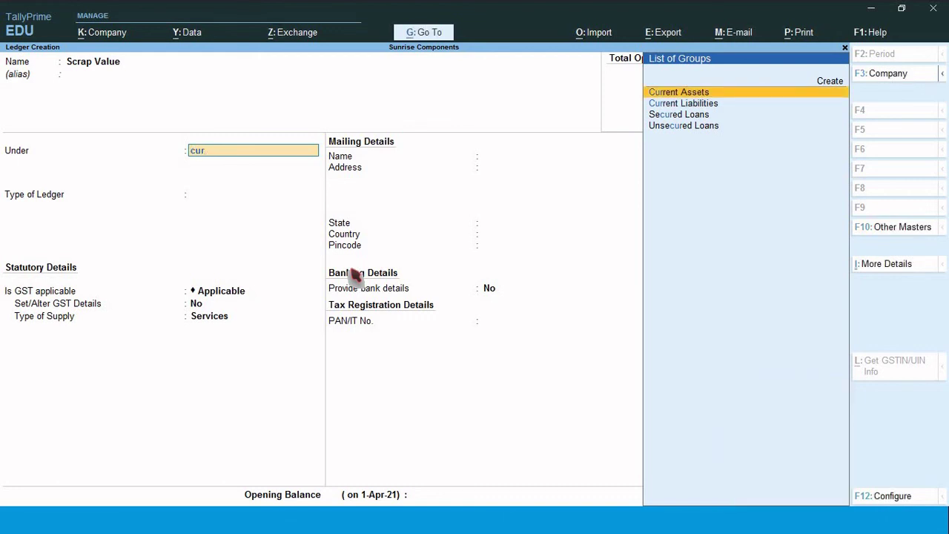
pyautogui.press('Return')
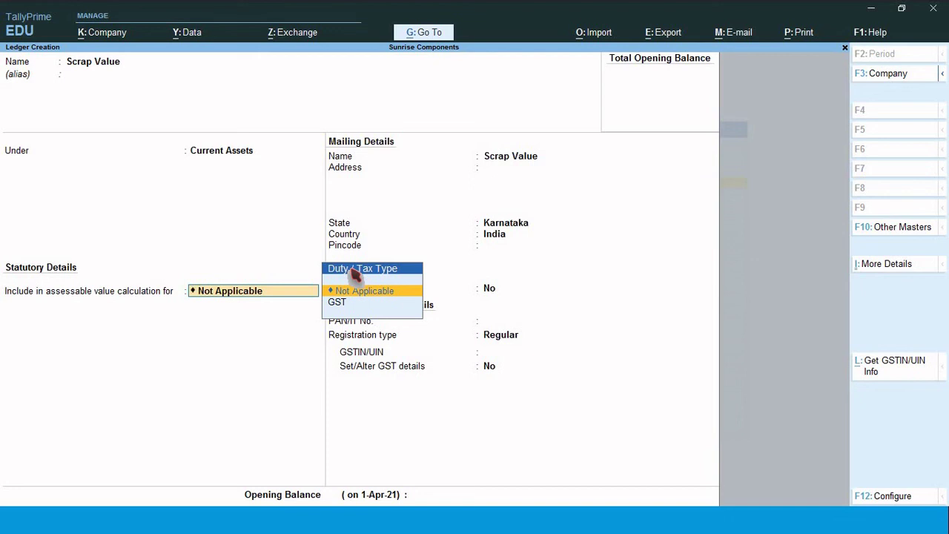
# Step: Keep the default statutory, mailing, banking and tax details for the Scrap Value ledger and save it
pyautogui.press('Return')
pyautogui.press('Return')
pyautogui.press('Return')
pyautogui.press('Return')
pyautogui.press('Return')
pyautogui.press('Return')
pyautogui.press('Return')
pyautogui.press('Return')
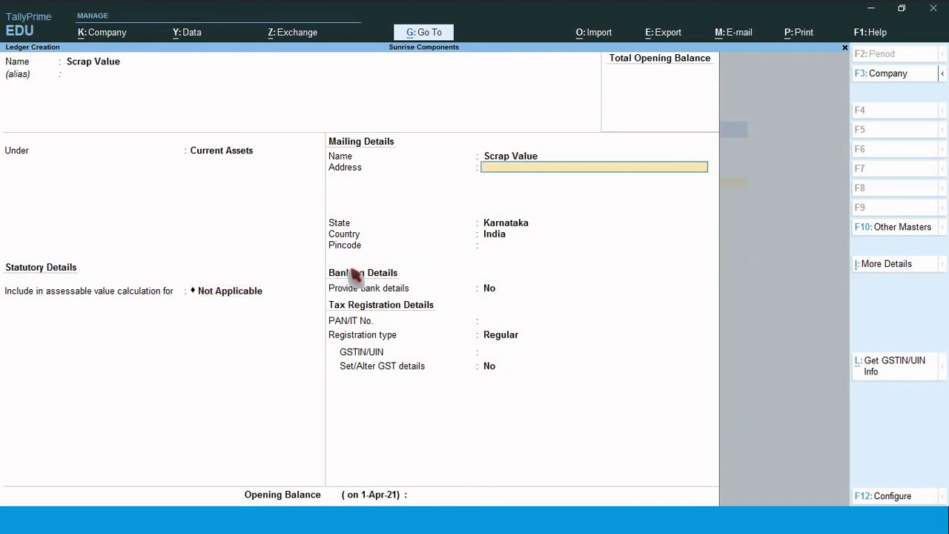
pyautogui.press('Return')
pyautogui.press('Return')
pyautogui.press('Return')
pyautogui.press('Return')
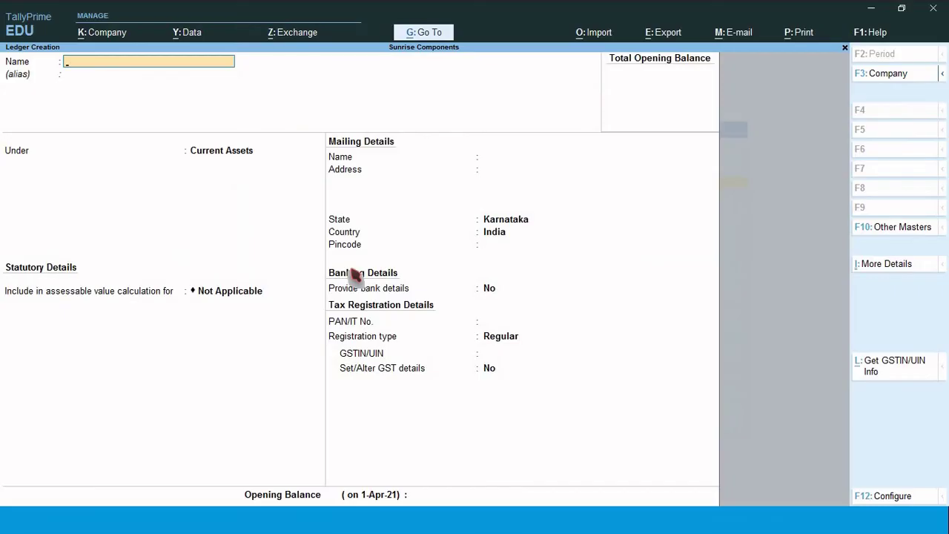
# Step: Leave master creation and open a new receipt voucher
pyautogui.press('Escape')
pyautogui.press('y')
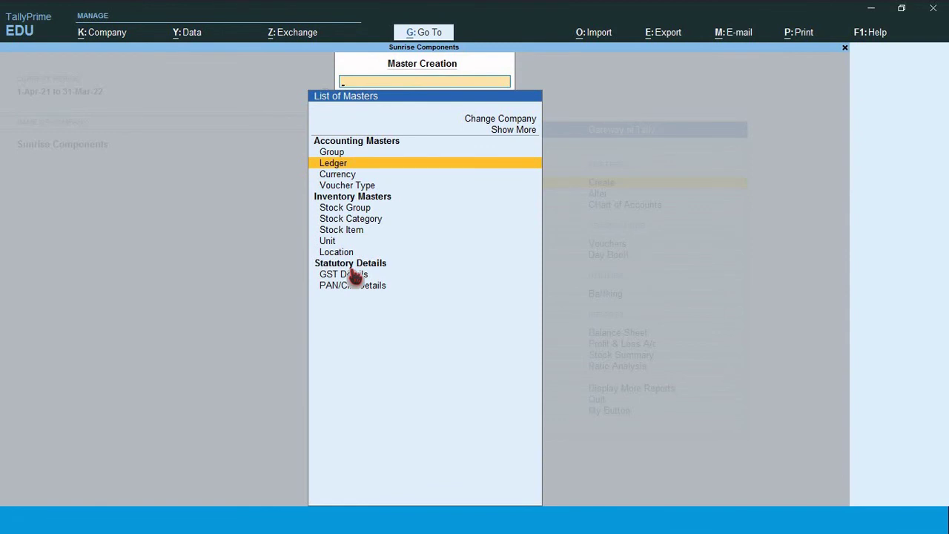
pyautogui.press('Escape')
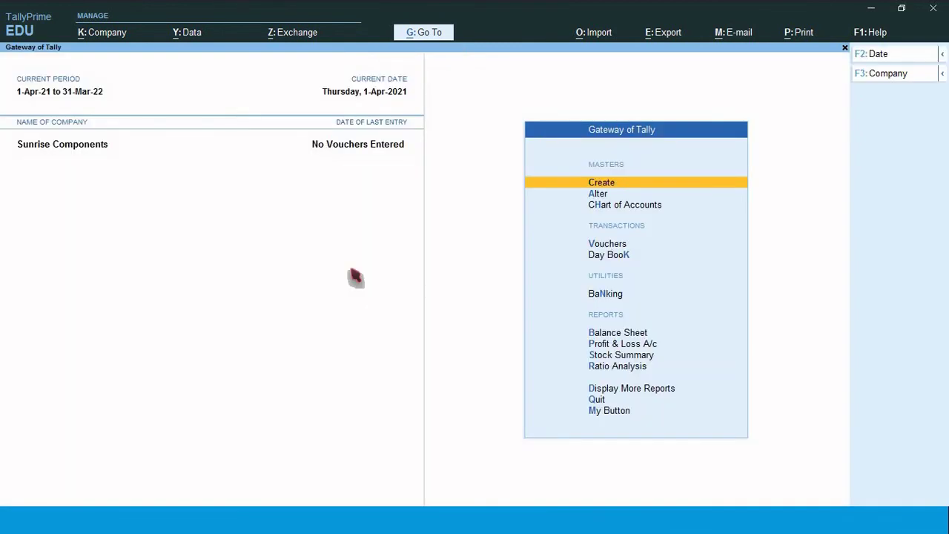
pyautogui.press('v')
pyautogui.press('F7')
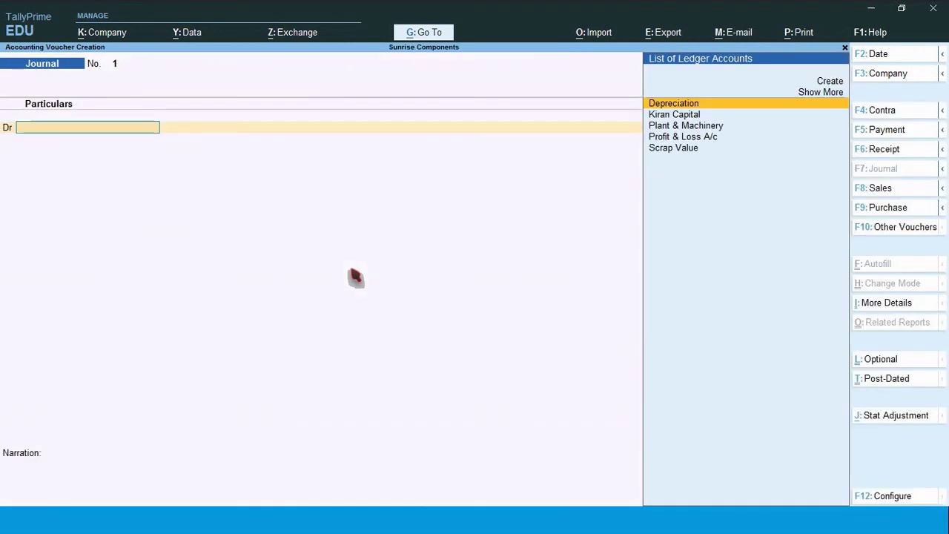
pyautogui.press('F6')
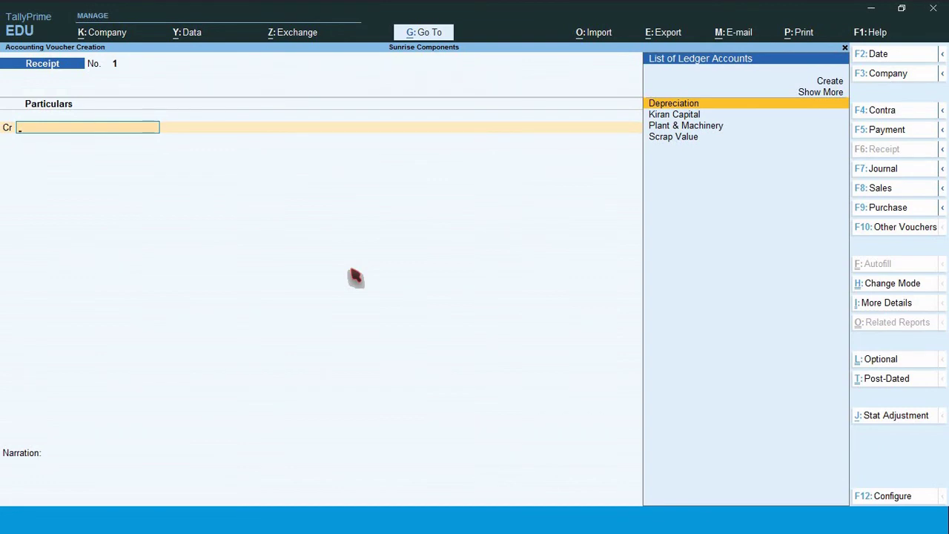
# Step: Credit the owner's capital ledger with 15,00,000 in the receipt voucher
pyautogui.write('Kir')
pyautogui.press('Return')
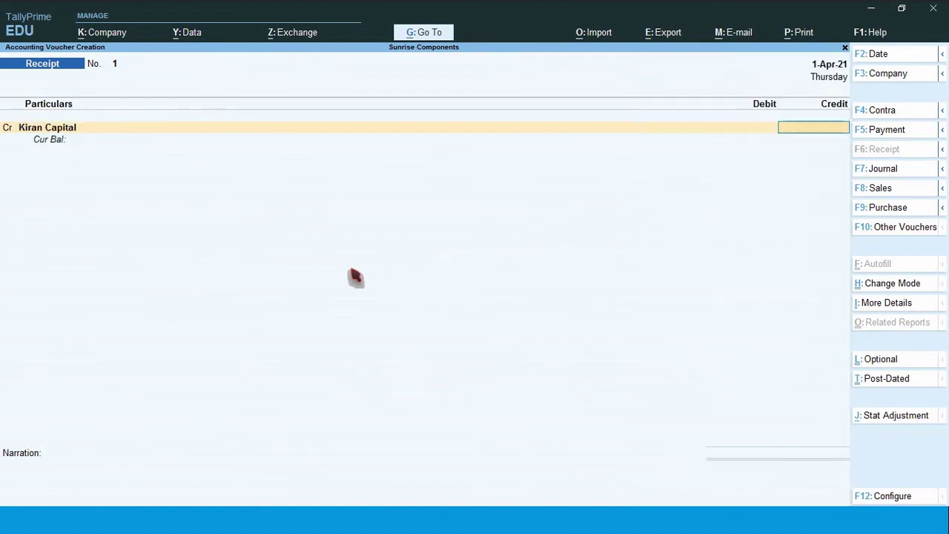
pyautogui.write('1500000')
pyautogui.press('Return')
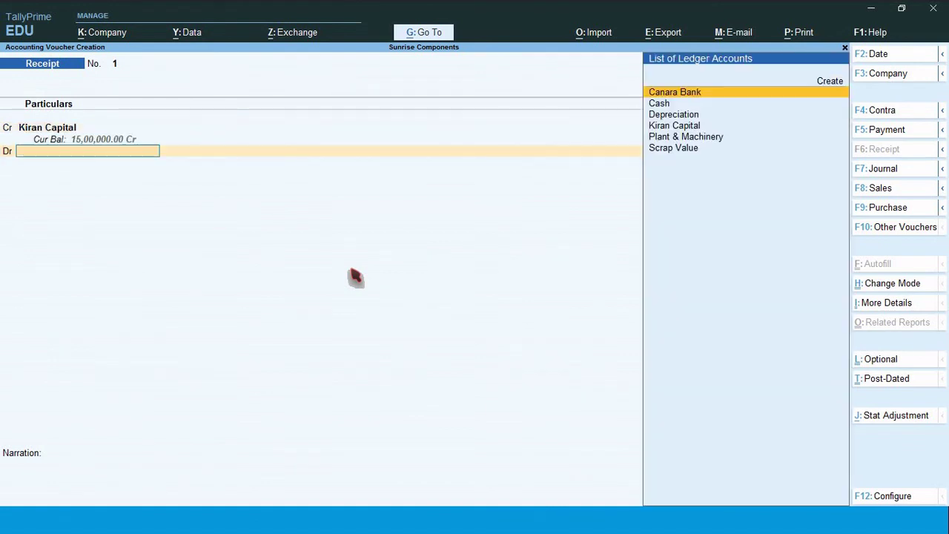
# Step: Debit Canara Bank with 15,00,000, keep the default Cheque/DD bank allocation, and save the receipt voucher
pyautogui.write('Can')
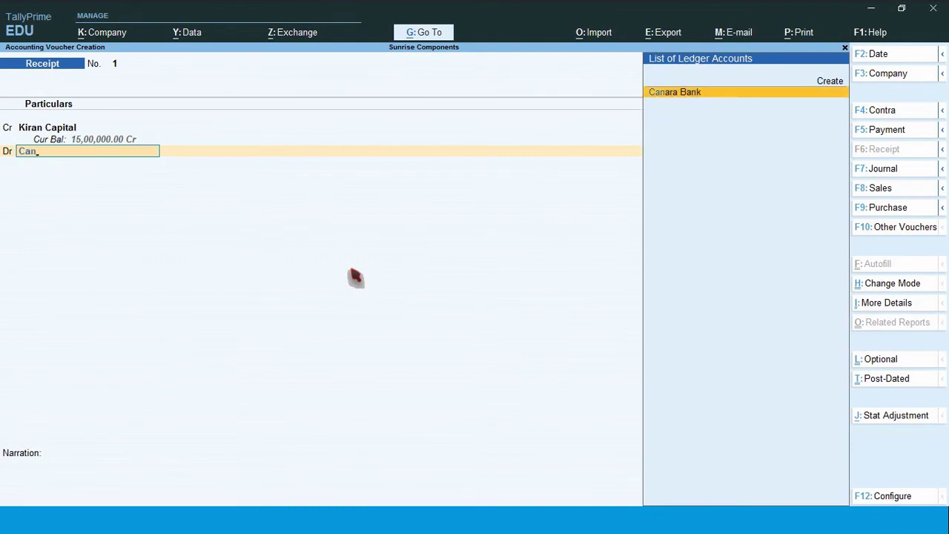
pyautogui.press('Return')
pyautogui.press('Return')
pyautogui.press('Return')
pyautogui.press('Return')
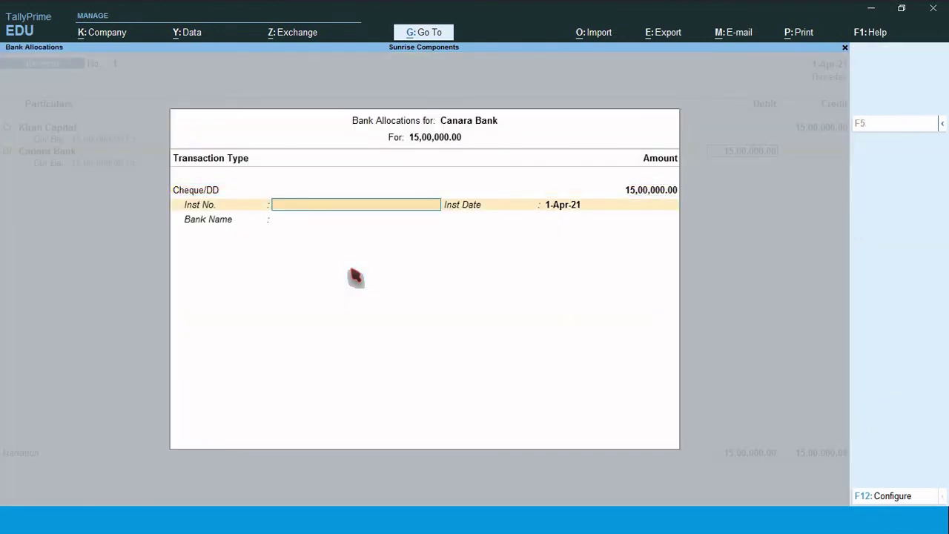
pyautogui.press('Return')
pyautogui.press('Return')
pyautogui.press('Return')
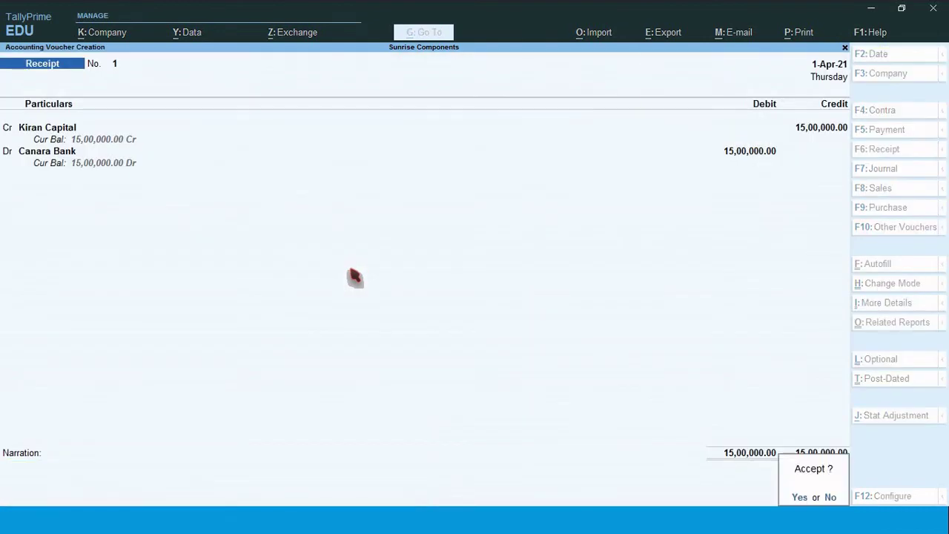
pyautogui.press('Return')
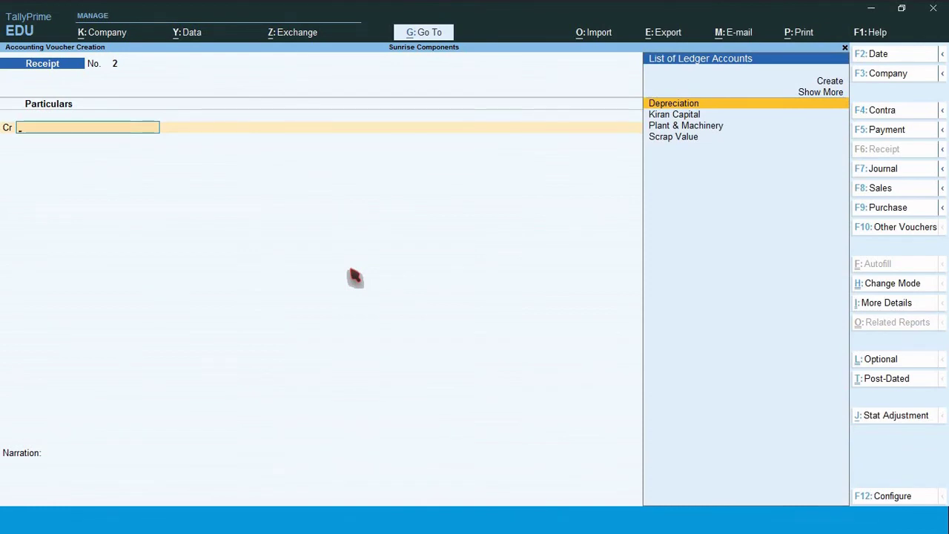
# Step: Start a payment voucher and debit Plant & Machinery with 10,50,000
pyautogui.press('F5')
pyautogui.hotkey('alt', 'Tab')
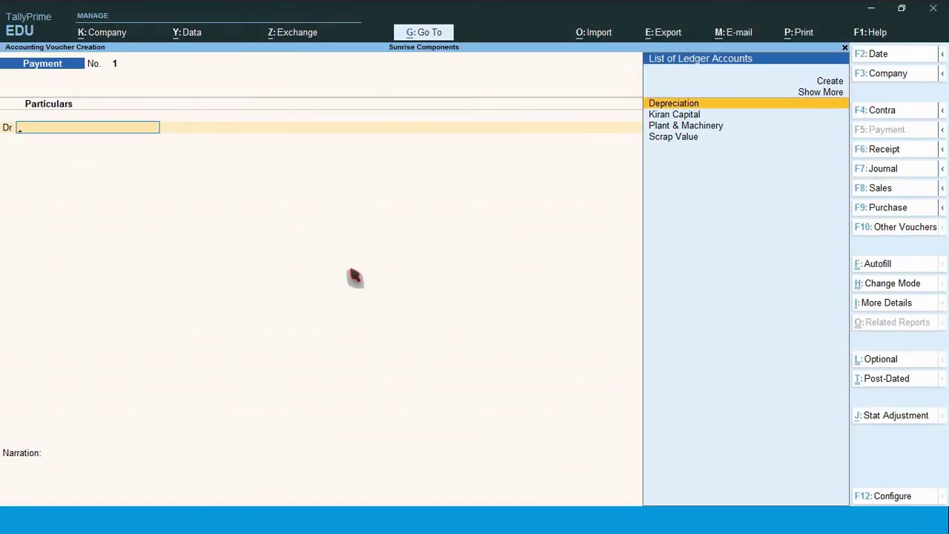
pyautogui.write('Pl')
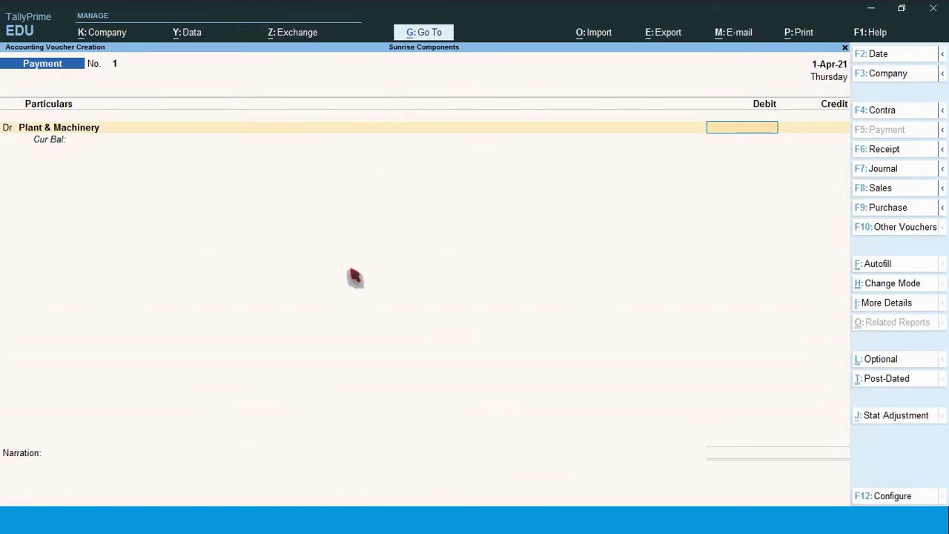
pyautogui.write('1050000')
pyautogui.press('Return')
pyautogui.press('Return')
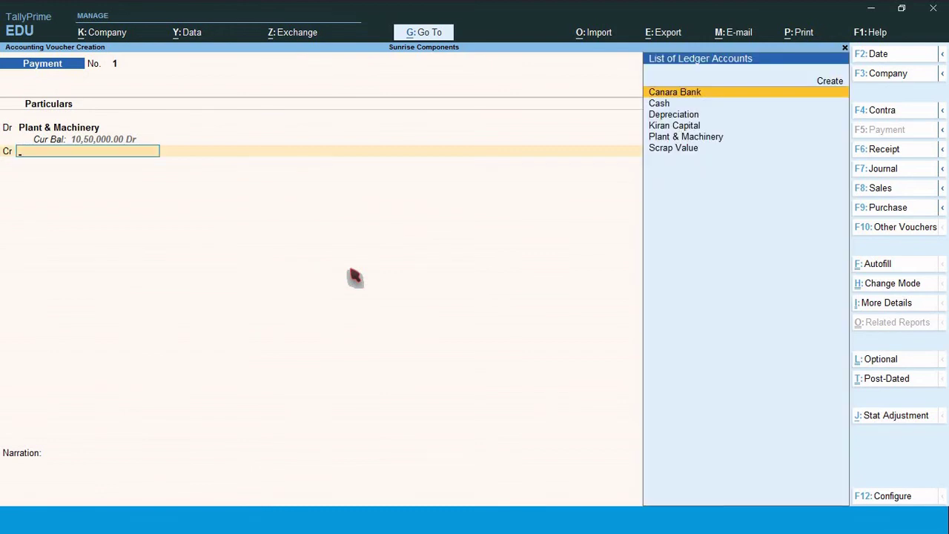
# Step: Credit Canara Bank with 10,50,000, keep the default Cheque bank allocation, and save the payment voucher
pyautogui.write('Can')
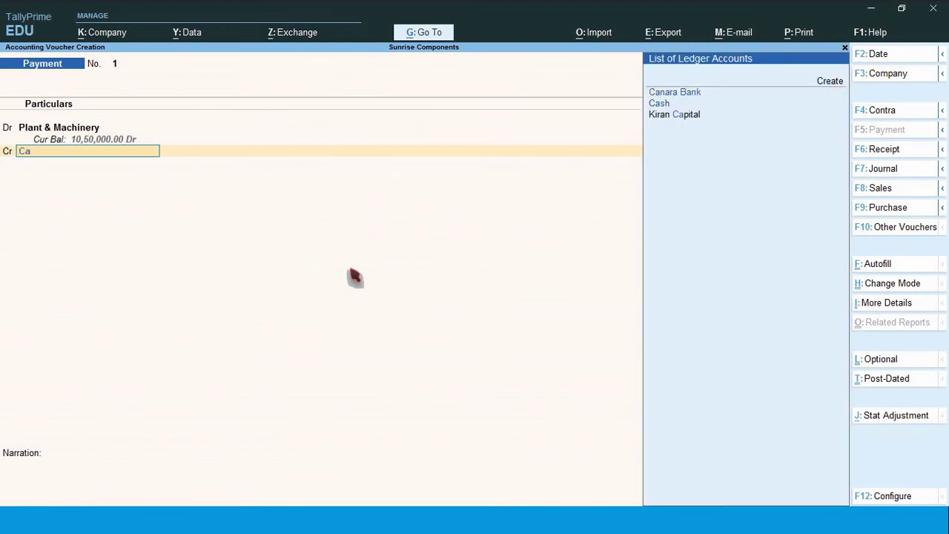
pyautogui.press('Return')
pyautogui.press('Return')
pyautogui.press('Return')
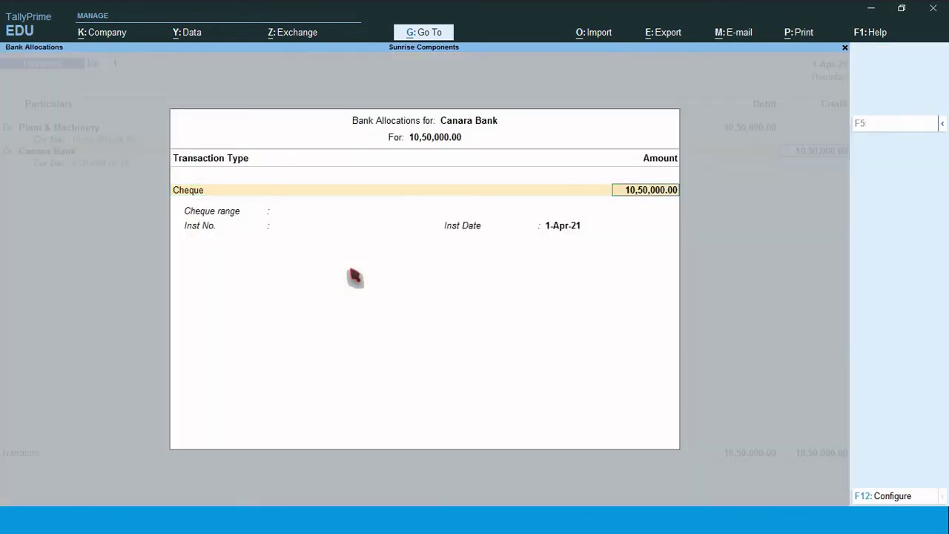
pyautogui.press('Return')
pyautogui.press('Return')
pyautogui.press('Return')
pyautogui.press('Return')
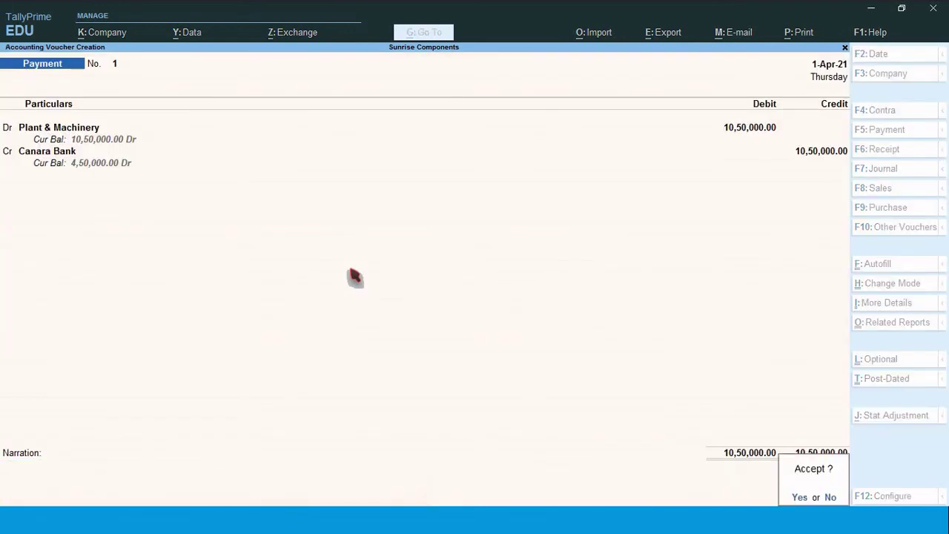
pyautogui.press('Return')
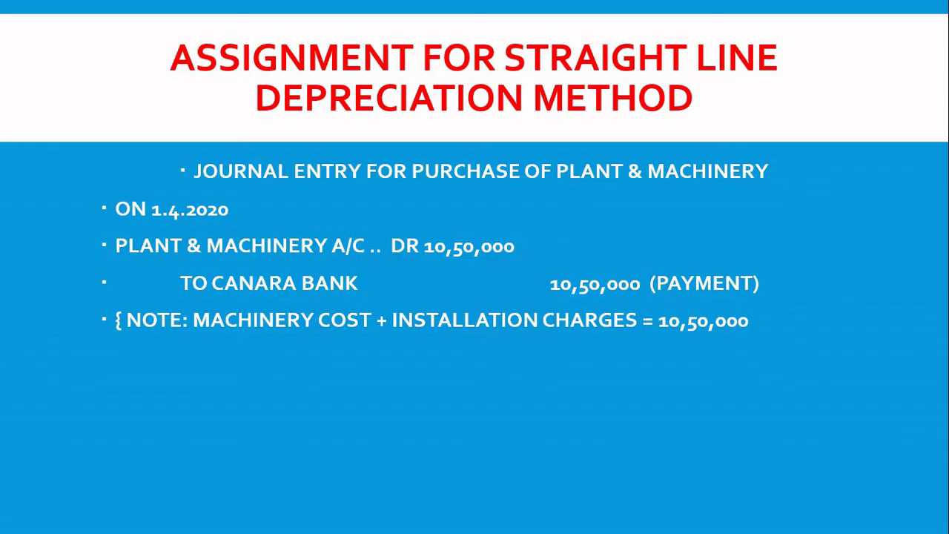
# Step: Consult the depreciation entry on the assignment slide, return to TallyPrime, and start a journal voucher dated 1-May-21
pyautogui.press('Right')
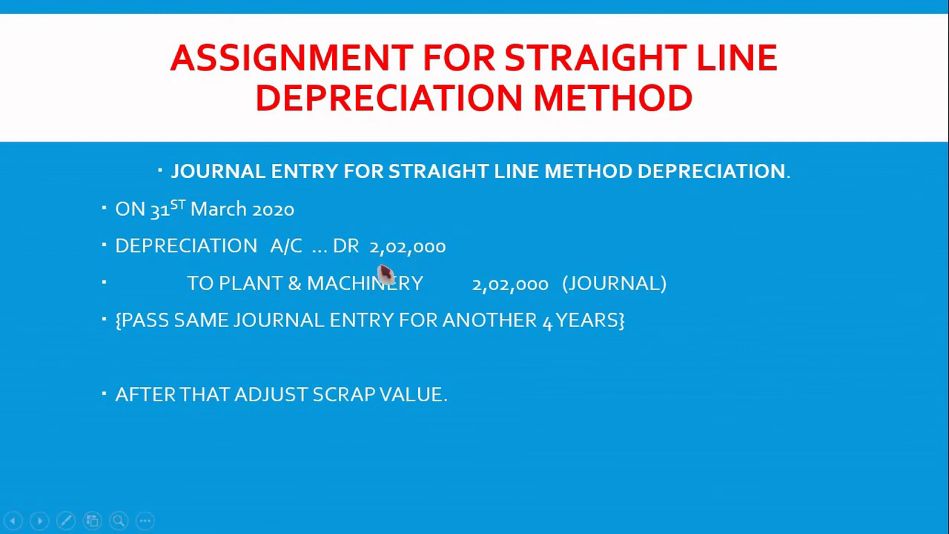
pyautogui.hotkey('alt', 'Tab')
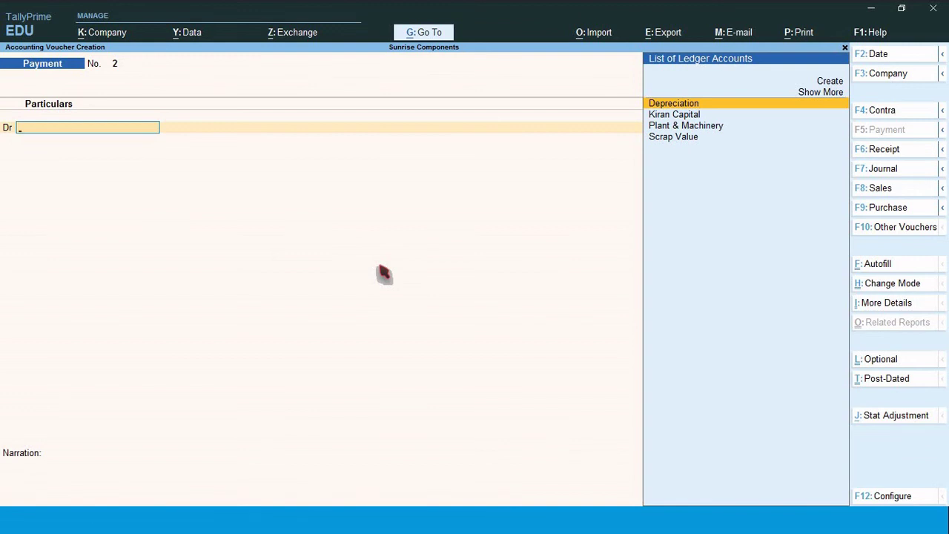
pyautogui.press('F7')
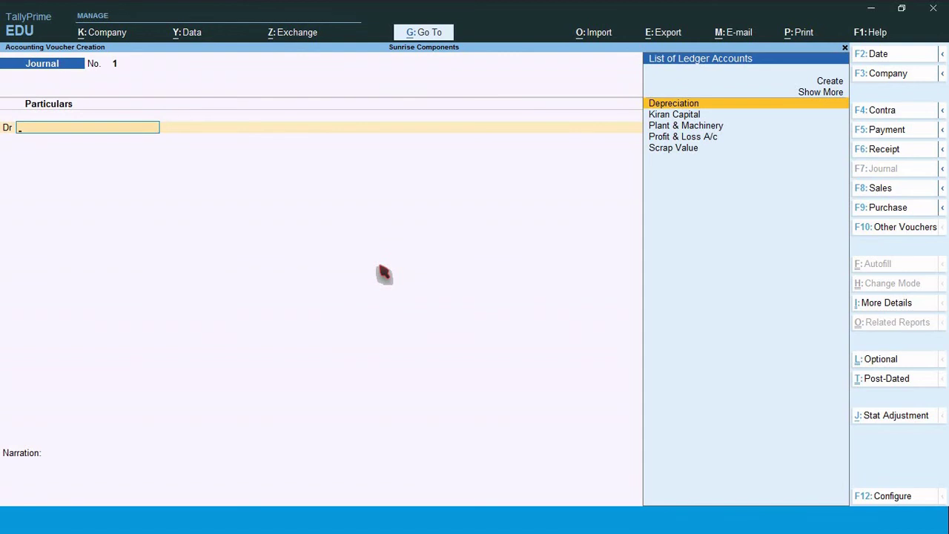
pyautogui.press('F2')
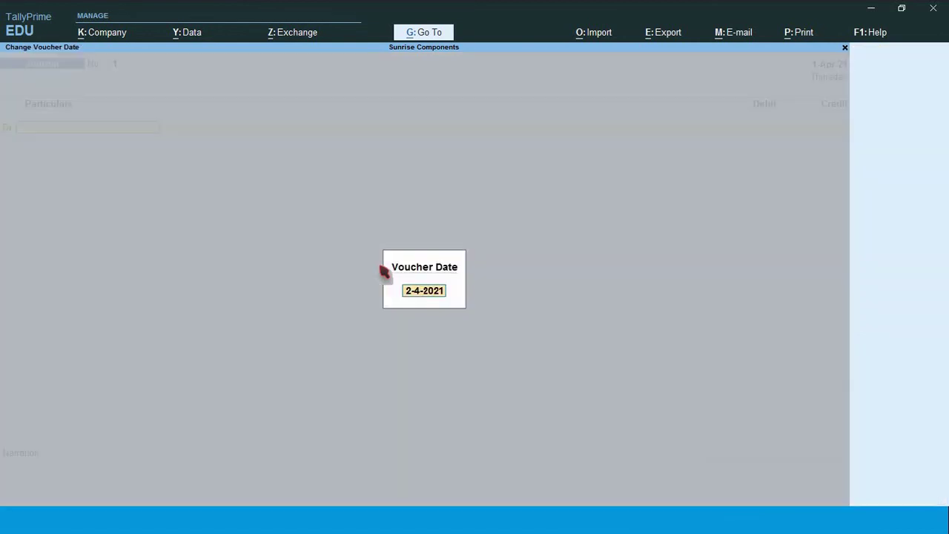
pyautogui.write('1.5')
pyautogui.press('Return')
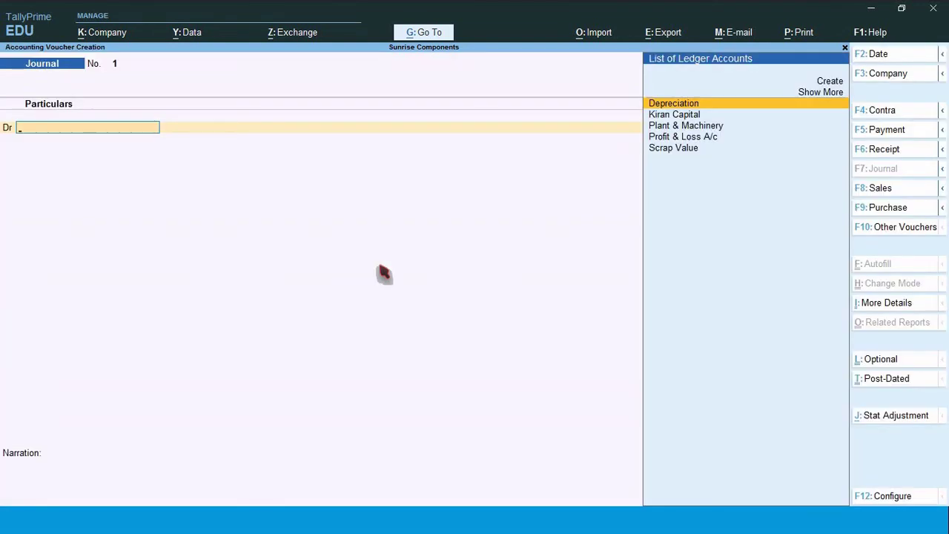
# Step: Debit Depreciation with 2,02,000 in the 1-May-21 journal voucher
pyautogui.write('Depr')
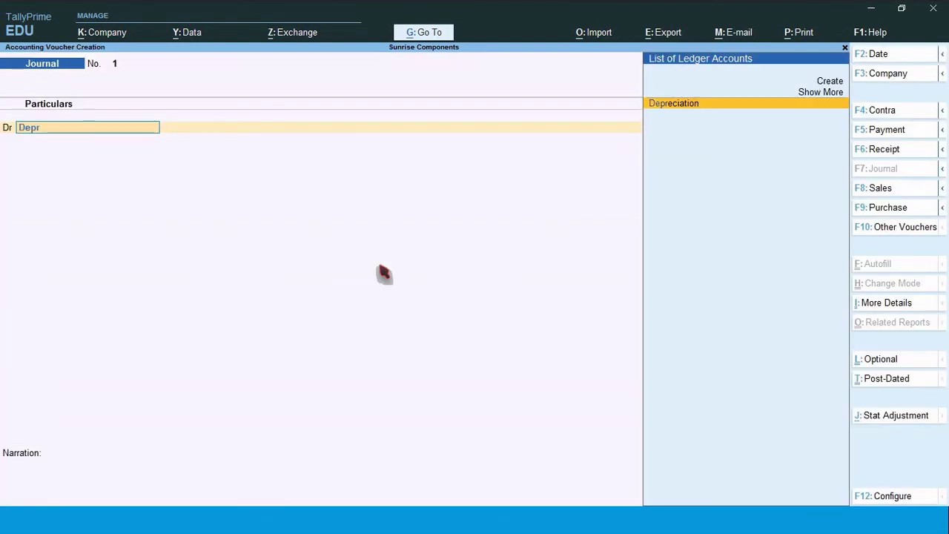
pyautogui.write('e')
pyautogui.press('Return')
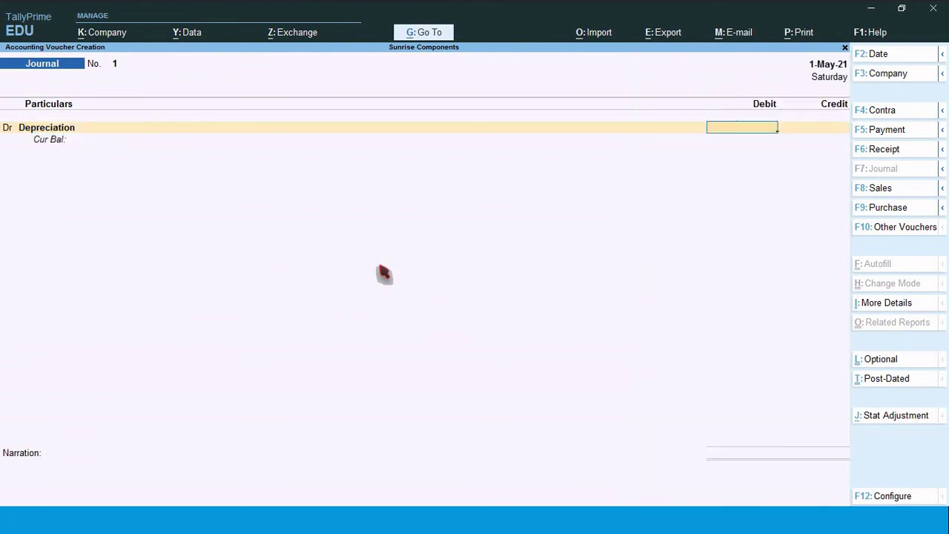
pyautogui.write('202000')
pyautogui.press('Return')
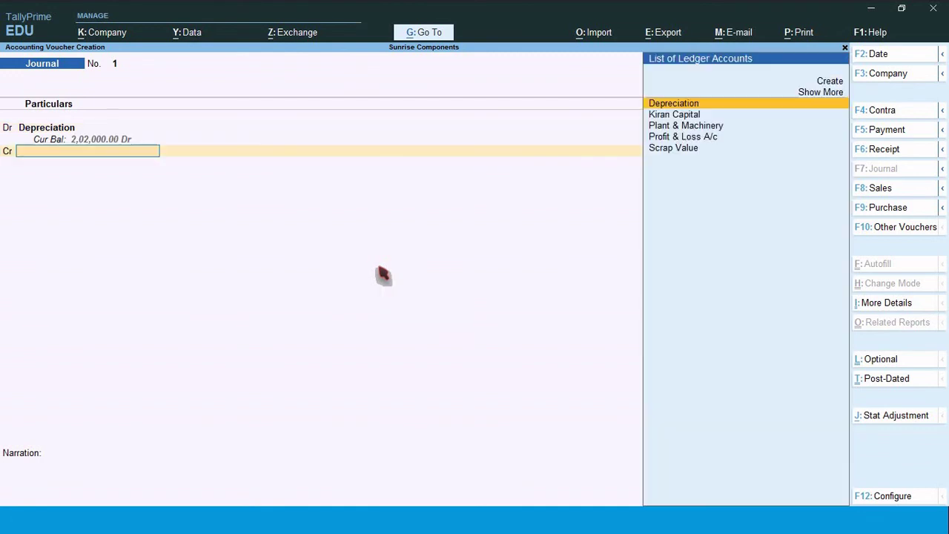
# Step: Credit Plant & Machinery with 2,02,000, leave the narration blank, and save the 1-May-21 journal voucher
pyautogui.write('pla')
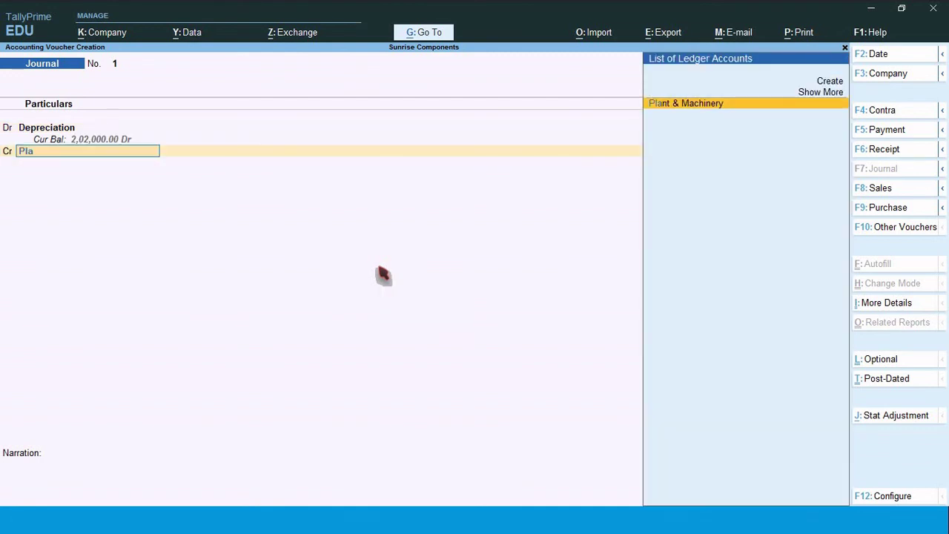
pyautogui.press('Return')
pyautogui.press('Return')
pyautogui.press('Return')
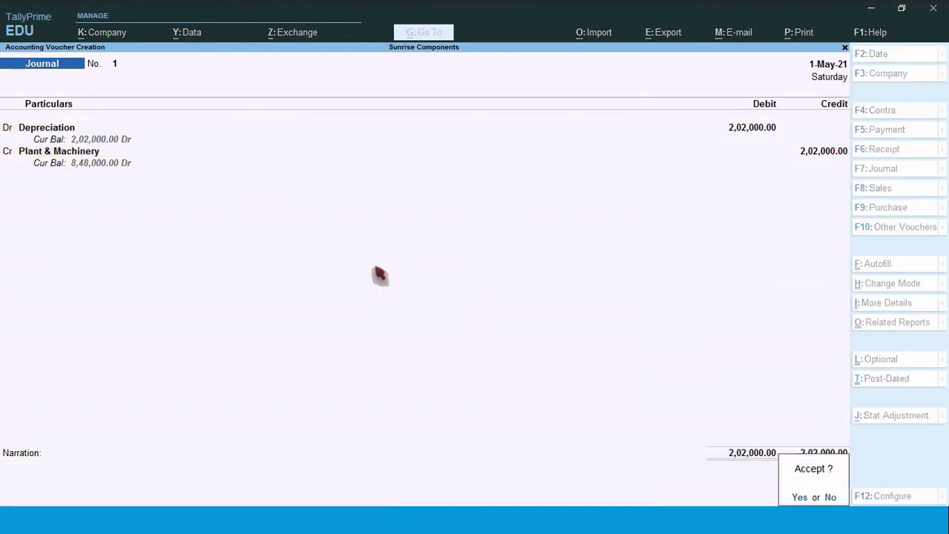
pyautogui.press('Return')
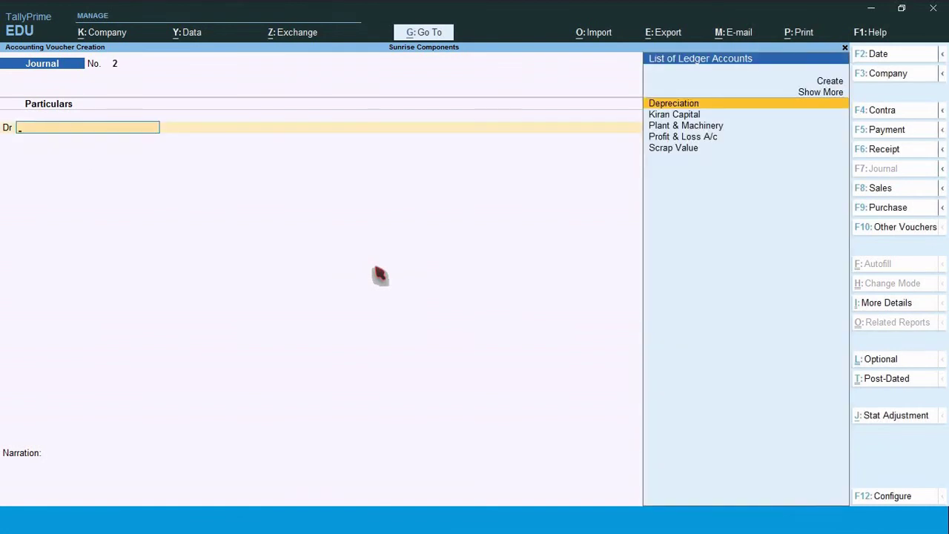
# Step: Date the second journal voucher 1-Jun-21 and debit Depreciation with 2,02,000
pyautogui.press('F2')
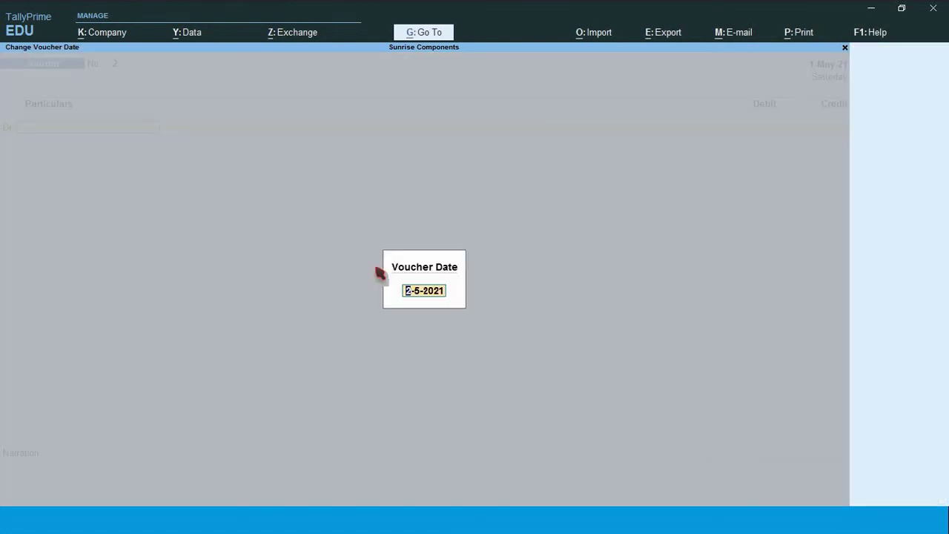
pyautogui.write('1-5')
pyautogui.press('Return')
pyautogui.write('De')
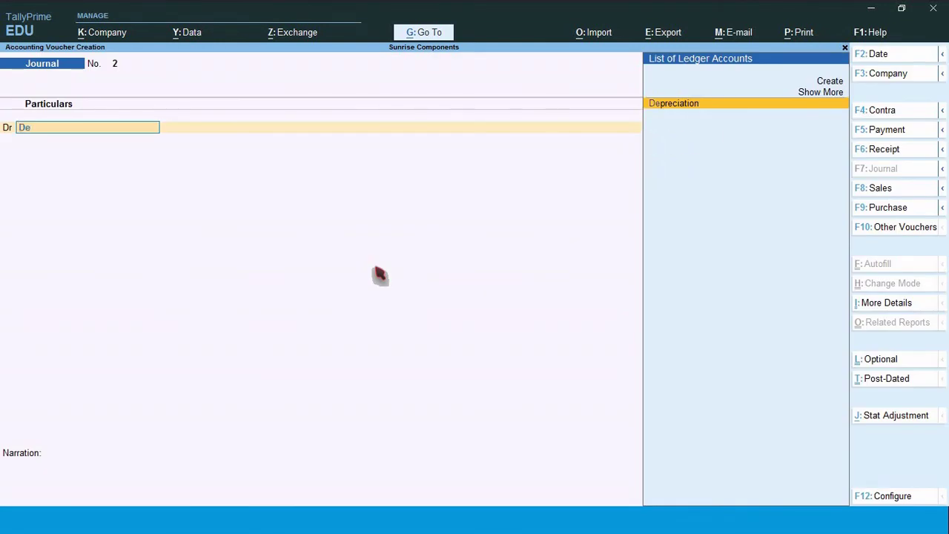
pyautogui.press('Return')
pyautogui.write('2,02,0')
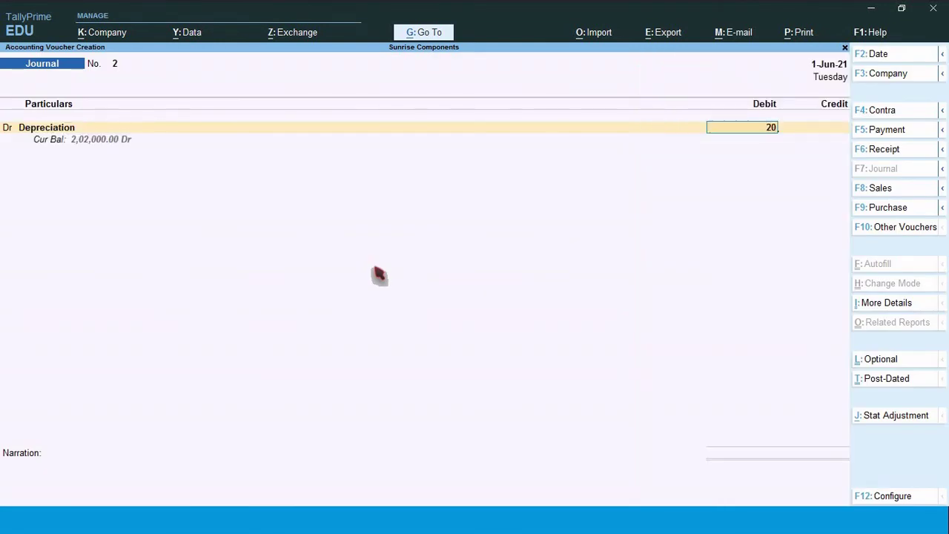
pyautogui.write('00')
pyautogui.press('Return')
# Step: Credit Plant & Machinery with 2,02,000, leave the narration blank, and save the 1-Jun-21 journal voucher
pyautogui.press('Return')
pyautogui.press('Return')
pyautogui.press('Return')
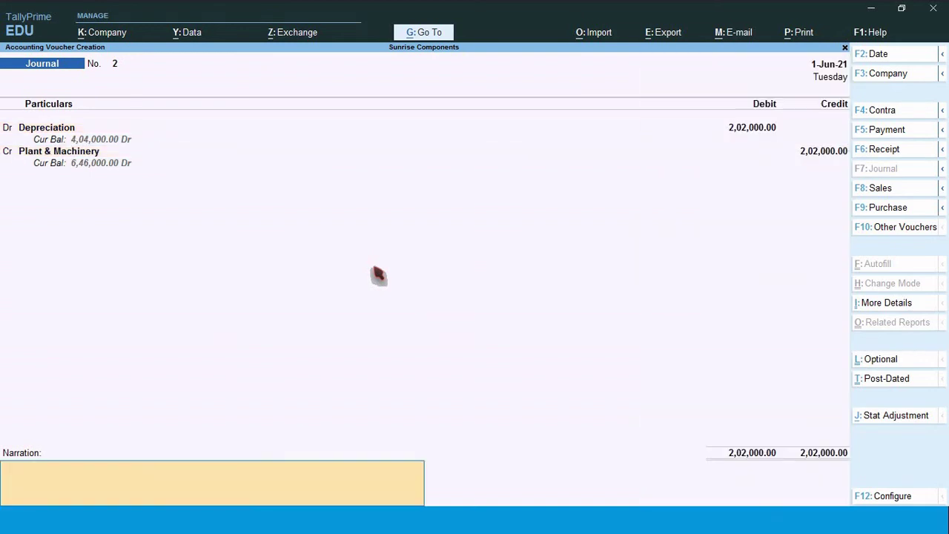
pyautogui.press('Return')
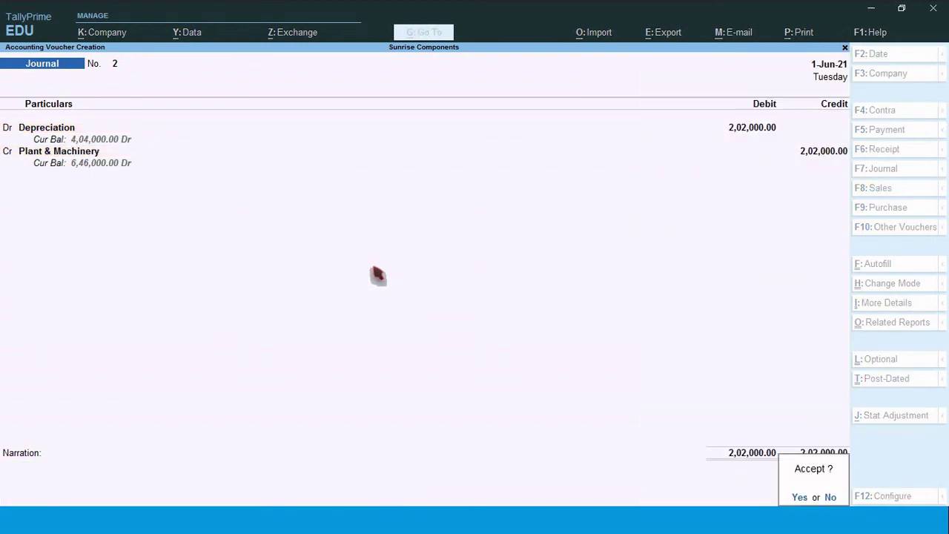
pyautogui.press('Return')
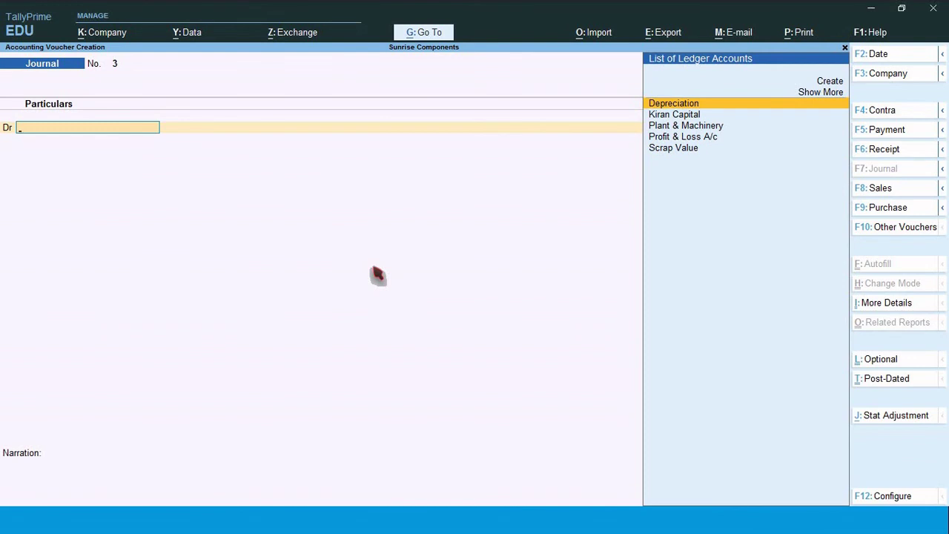
# Step: Date the third journal voucher 1-Jul-21 and debit Depreciation with 2,02,000
pyautogui.press('F2')
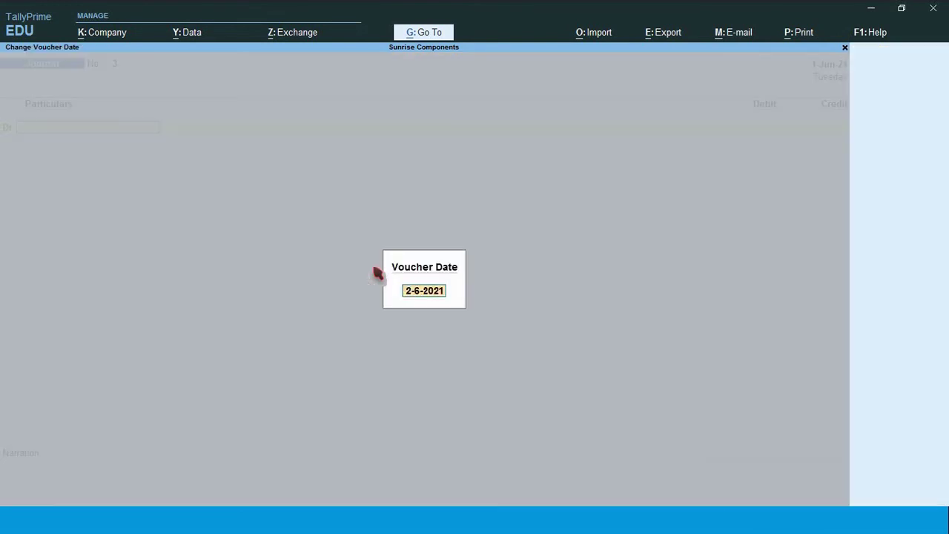
pyautogui.write('1.7')
pyautogui.press('Return')
pyautogui.write('De')
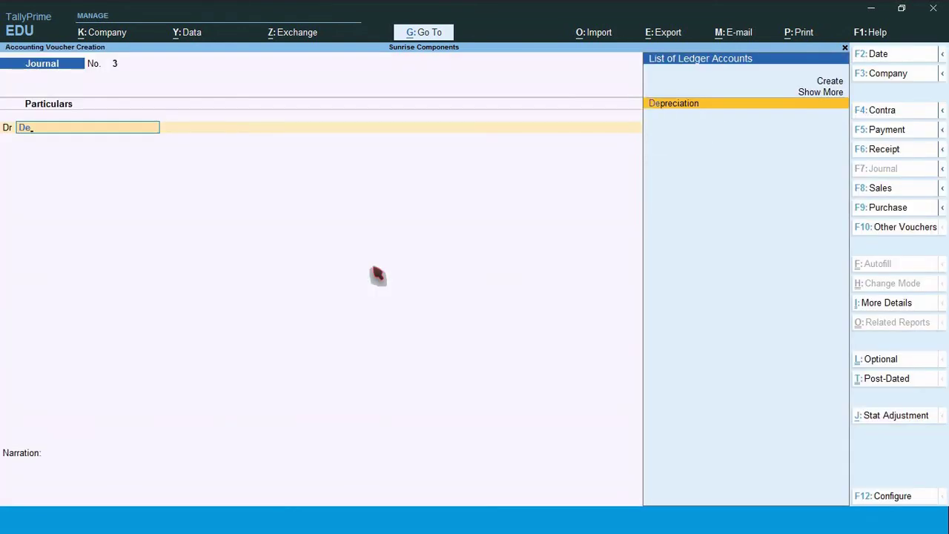
pyautogui.press('Return')
pyautogui.write('2')
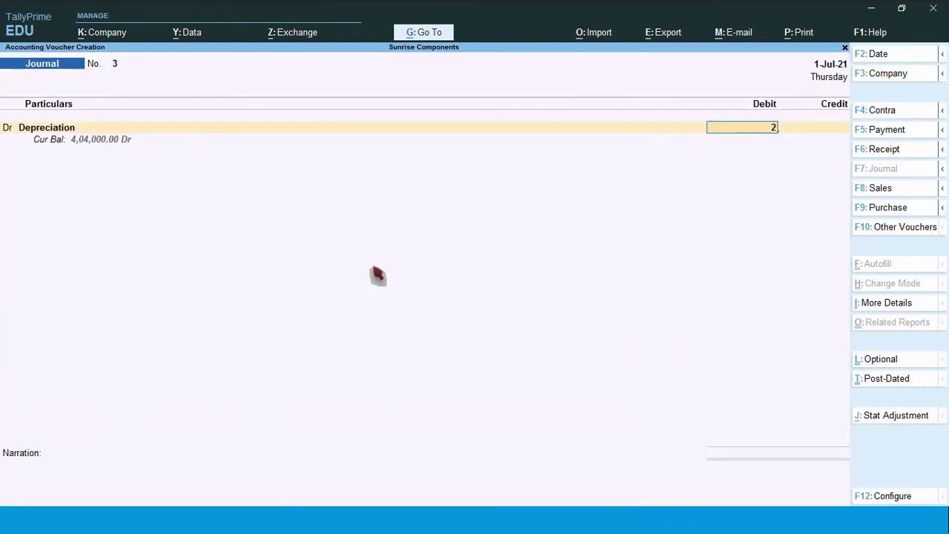
pyautogui.write('02000')
pyautogui.press('Return')
# Step: Credit Plant & Machinery with 2,02,000, leave the narration blank, and save the 1-Jul-21 journal voucher
pyautogui.press('Return')
pyautogui.press('Return')
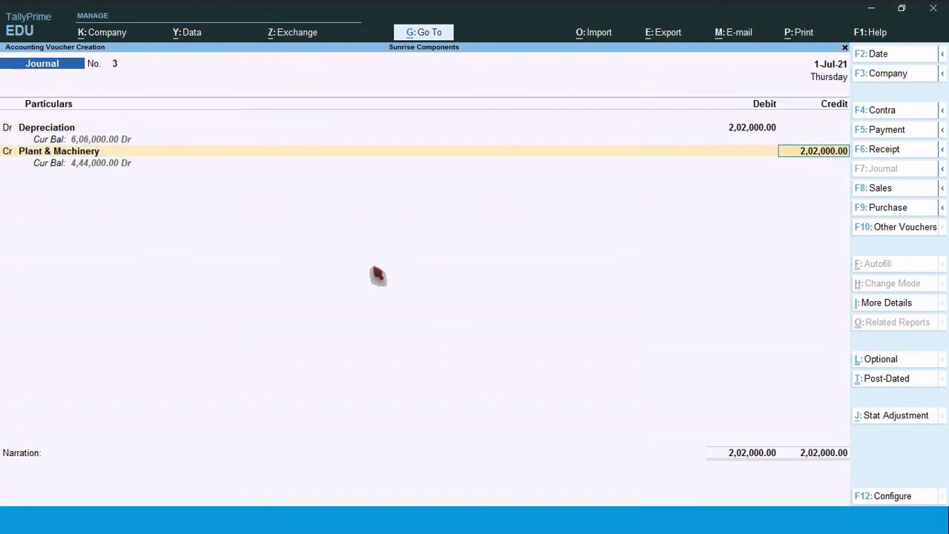
pyautogui.press('Return')
pyautogui.press('Return')
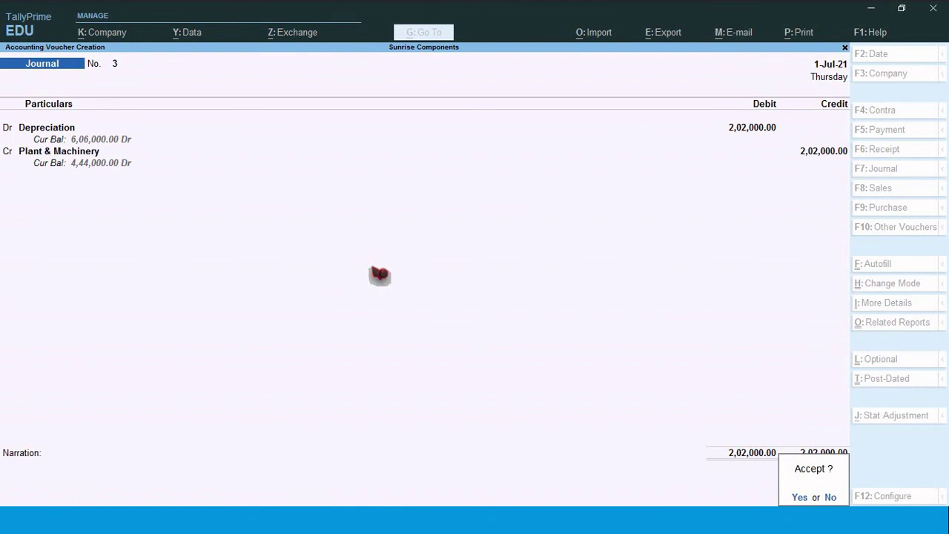
pyautogui.press('Return')
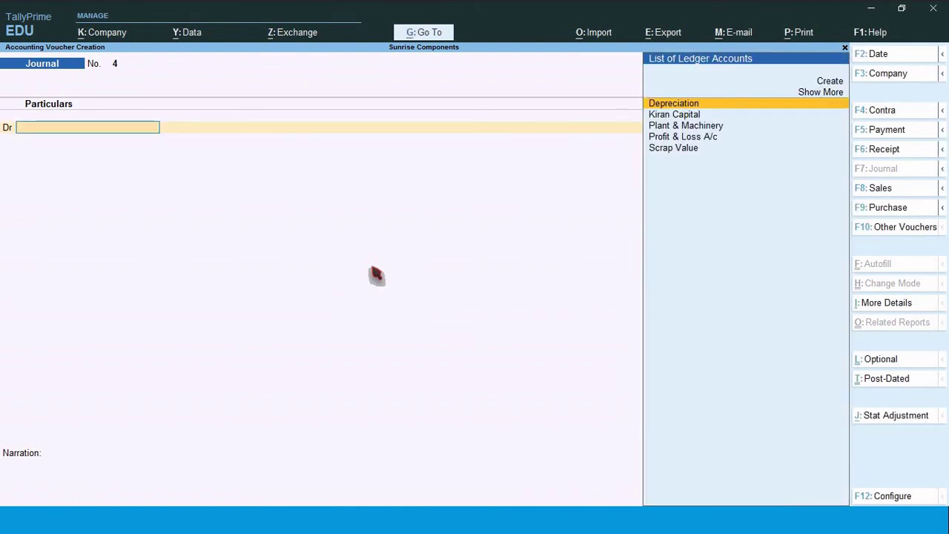
# Step: Date the fourth journal voucher 1-Aug-21 and debit Depreciation with 2,02,000
pyautogui.press('F2')
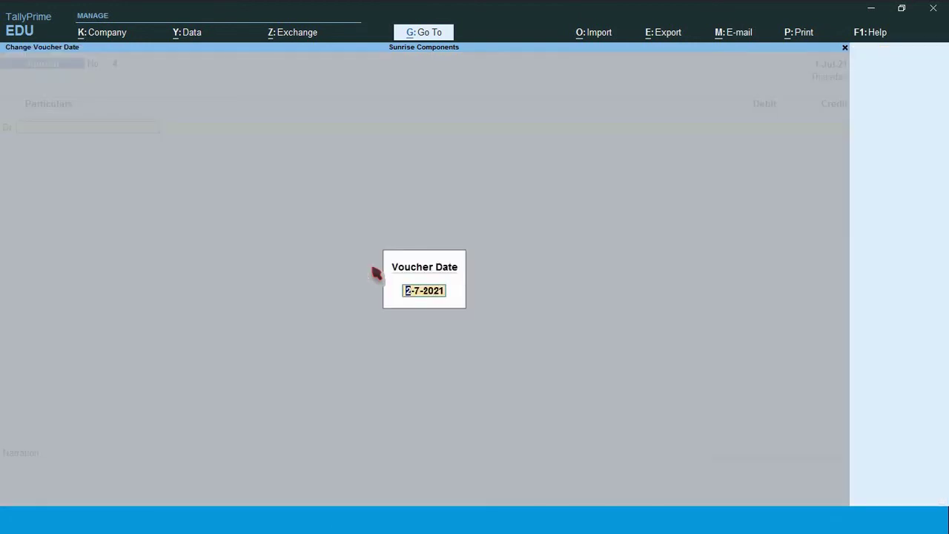
pyautogui.write('1.8')
pyautogui.press('Return')
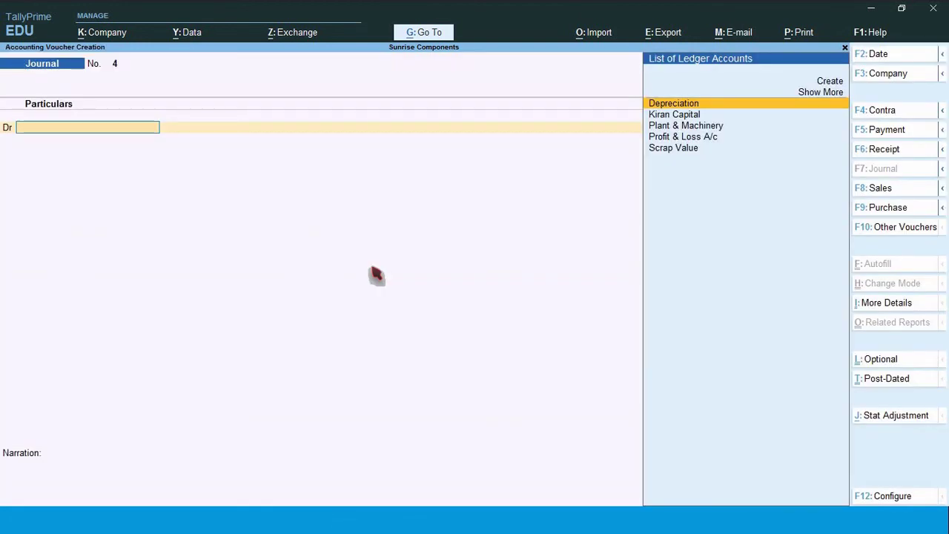
pyautogui.write('De')
pyautogui.press('Return')
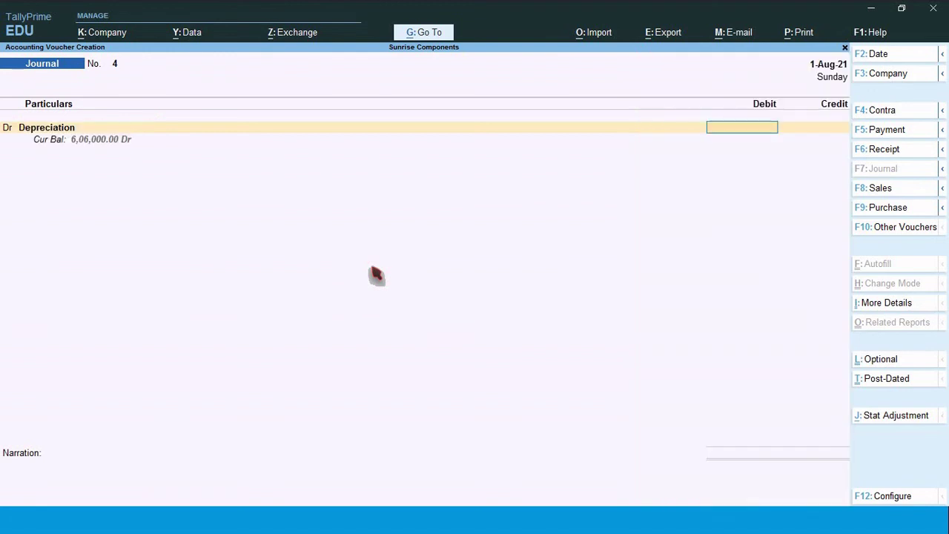
pyautogui.write('202000')
pyautogui.press('Return')
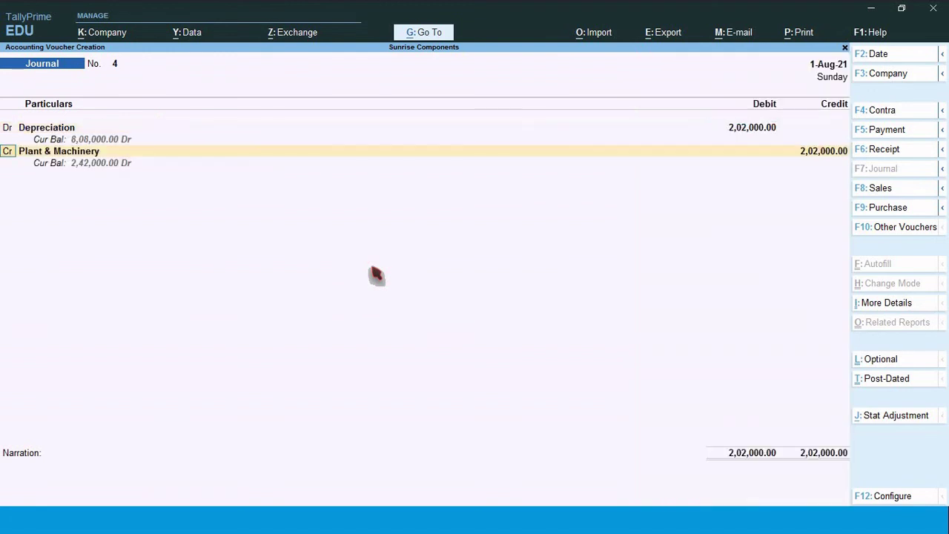
# Step: Credit Plant & Machinery with 2,02,000, leave the narration blank, and save the 1-Aug-21 journal voucher
pyautogui.press('Return')
pyautogui.press('Return')
pyautogui.press('Return')
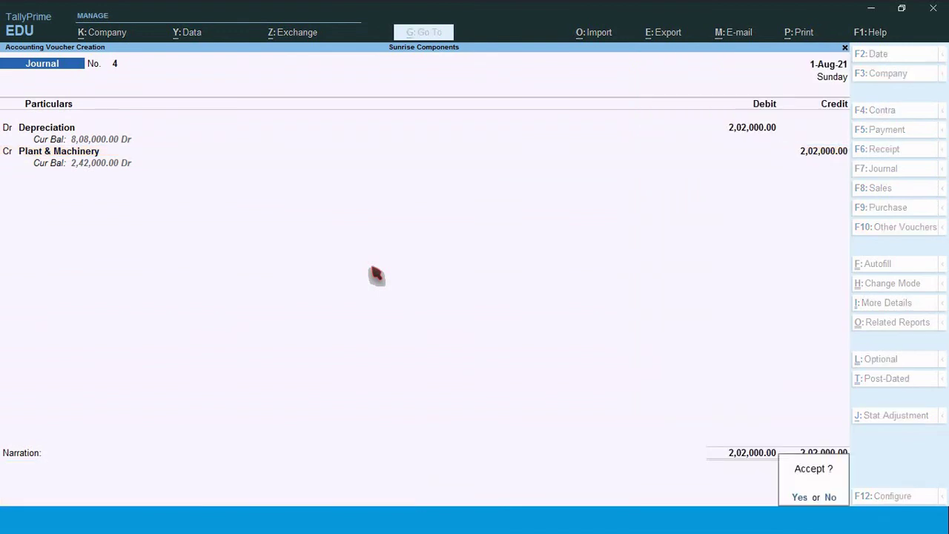
pyautogui.press('Return')
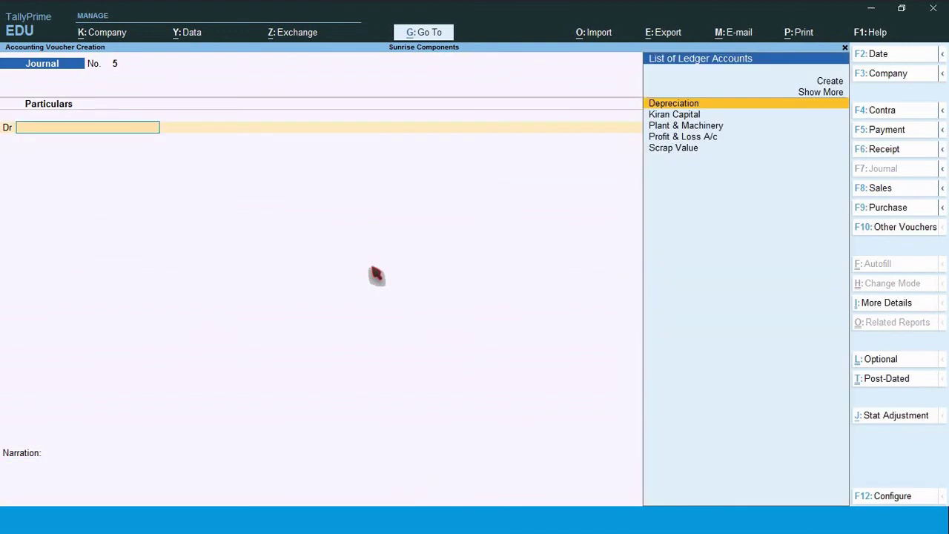
# Step: Date the fifth journal voucher 1-Sep-21 and debit Depreciation with 2,02,000
pyautogui.press('F2')
pyautogui.write('1.9')
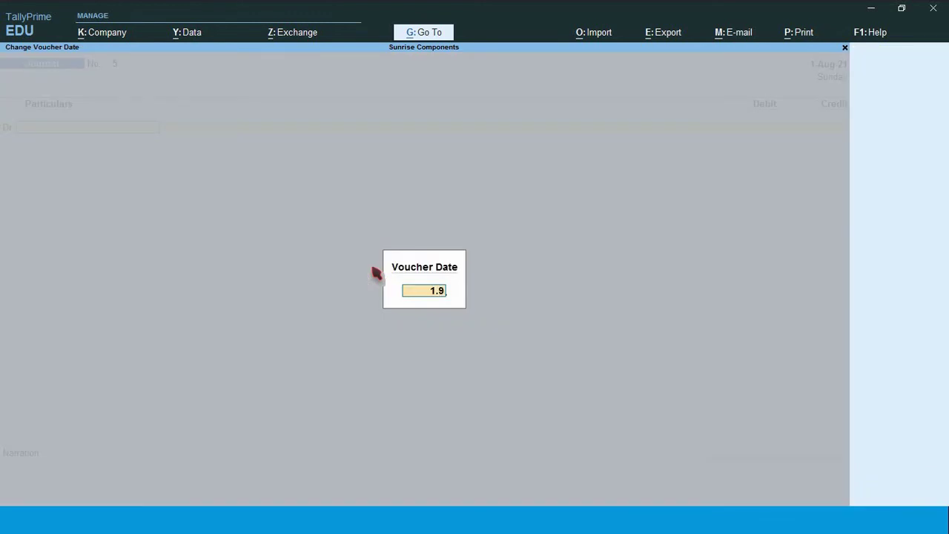
pyautogui.press('Return')
pyautogui.write('dep')
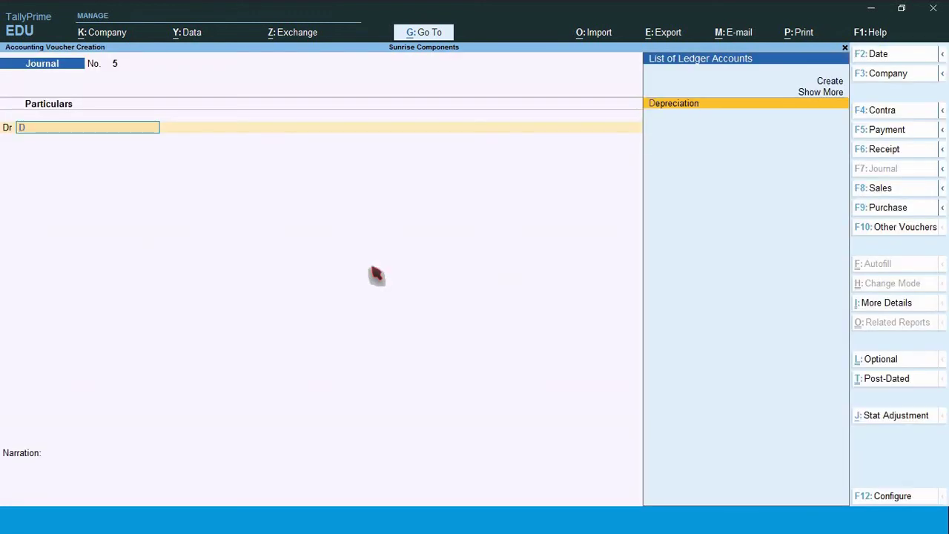
pyautogui.press('Return')
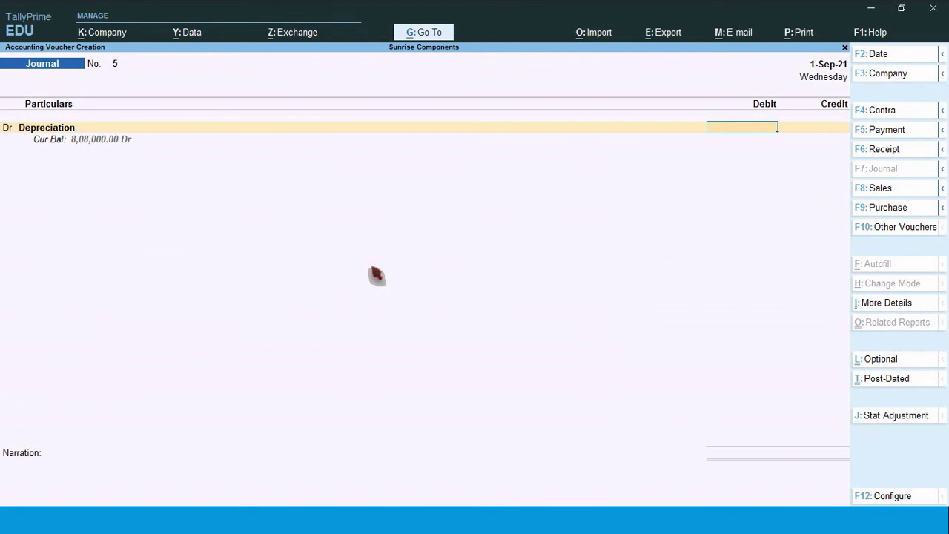
pyautogui.write('202000')
pyautogui.press('Return')
# Step: Credit Plant & Machinery with 2,02,000, leave the narration blank, and save the 1-Sep-21 journal voucher
pyautogui.press('Return')
pyautogui.press('Return')
pyautogui.press('Return')
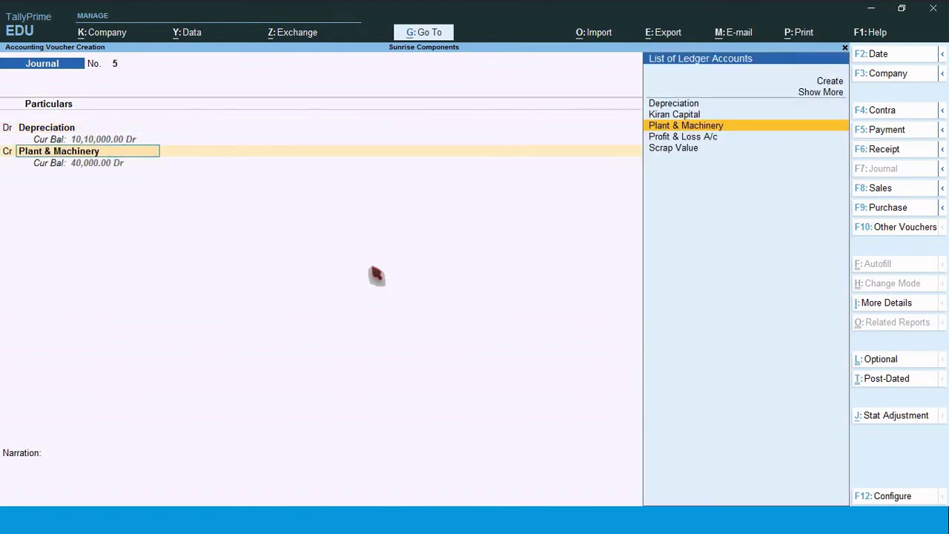
pyautogui.press('Return')
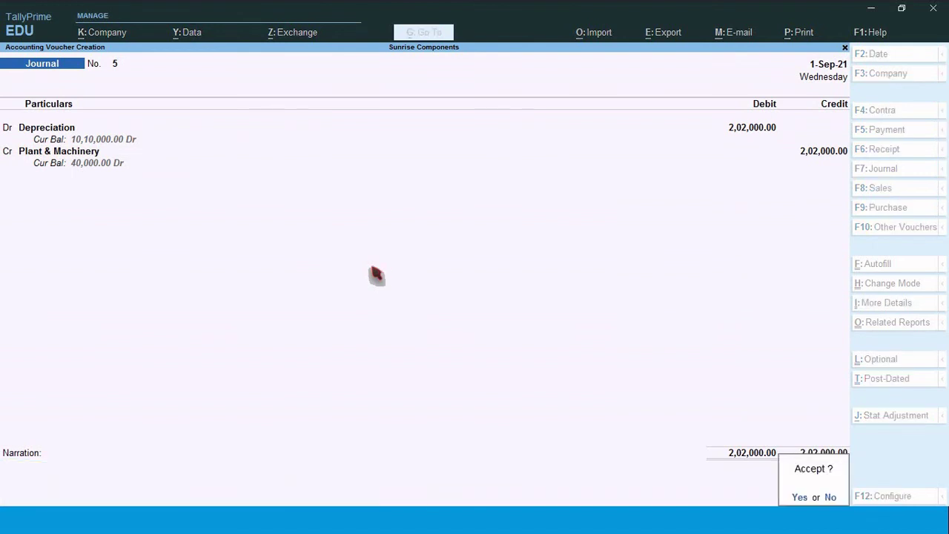
pyautogui.press('Return')
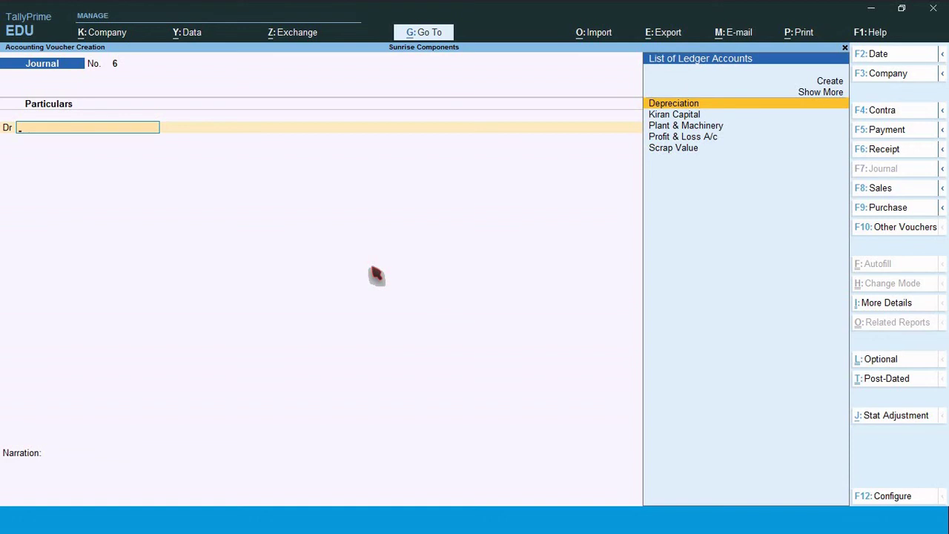
# Step: Leave voucher entry and display the ledger report for Plant & Machinery from the account books
pyautogui.press('Escape')
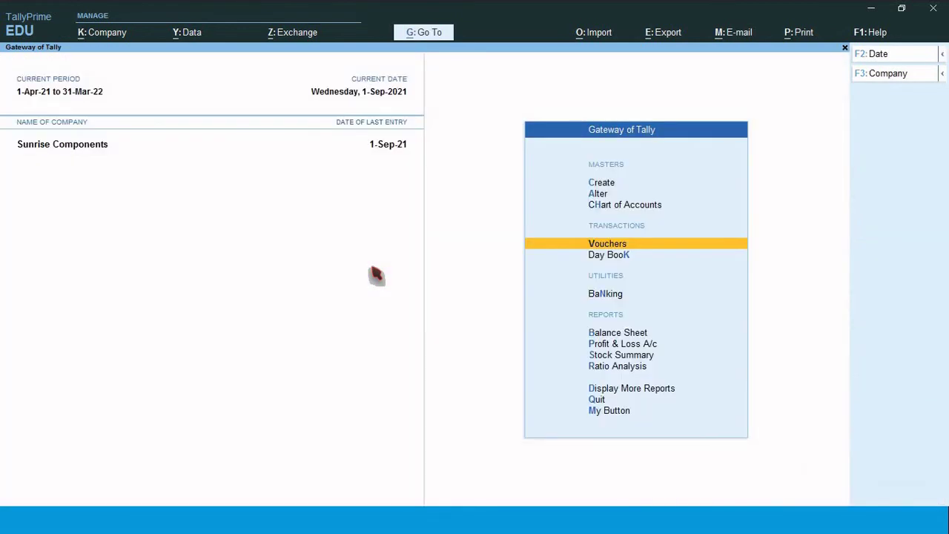
pyautogui.press('d')
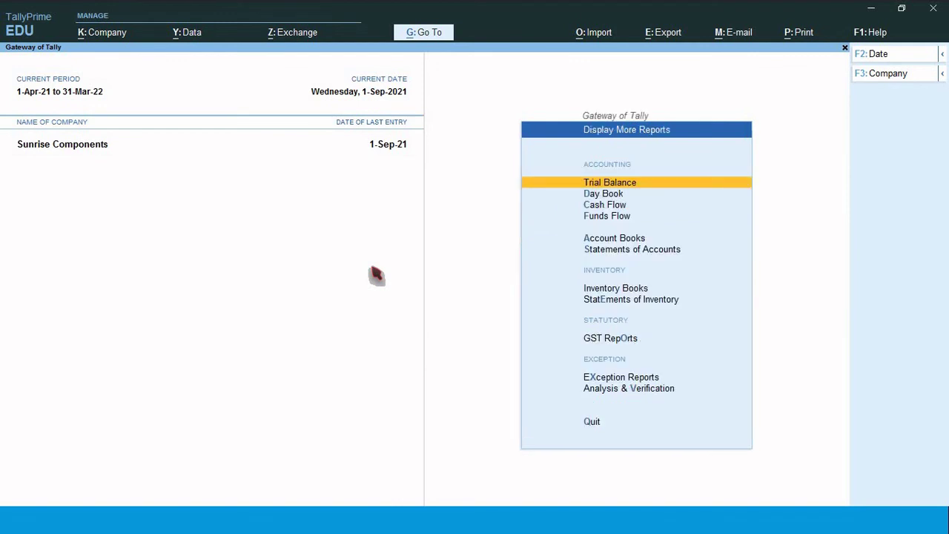
pyautogui.write('al')
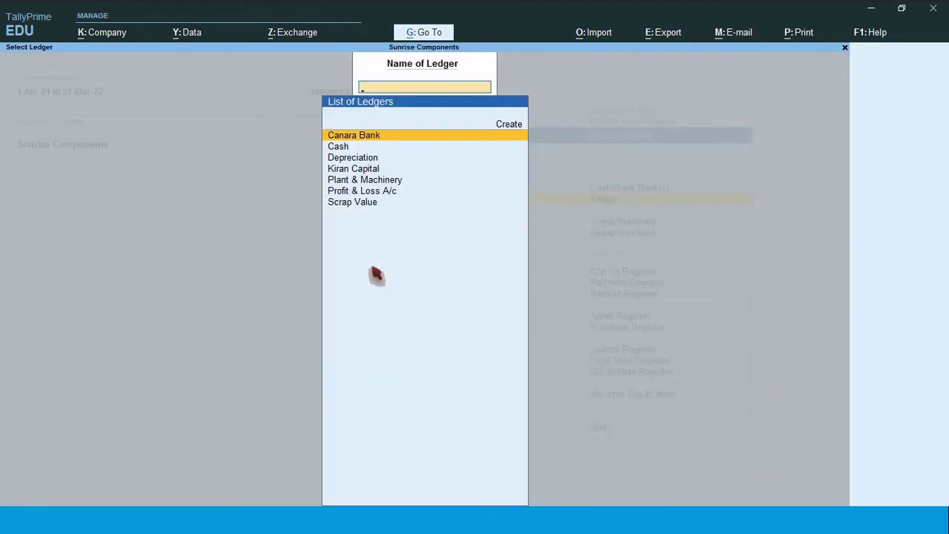
pyautogui.write('Pla')
pyautogui.press('Return')
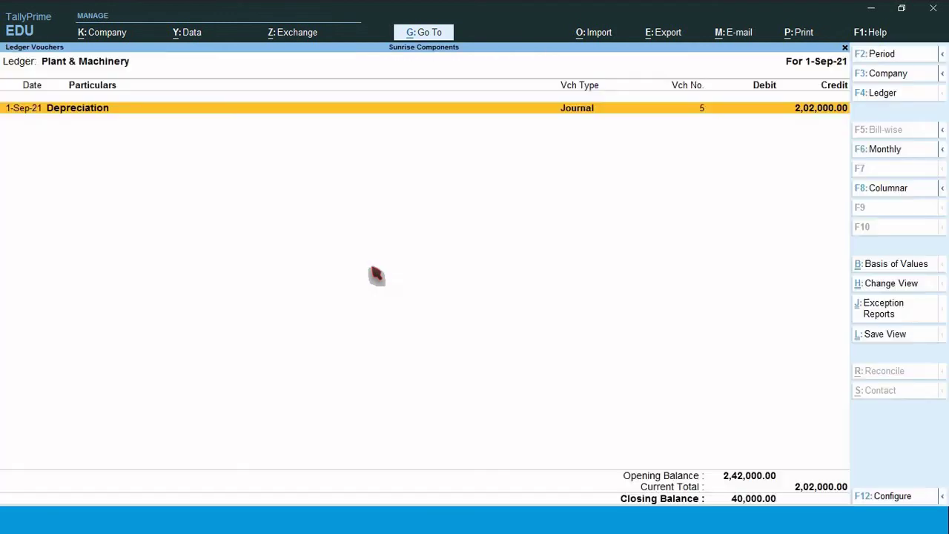
# Step: Set the Plant & Machinery ledger period from 1-4-2021 to 1-9-2021 to review the payment and depreciation entries
pyautogui.press('alt')
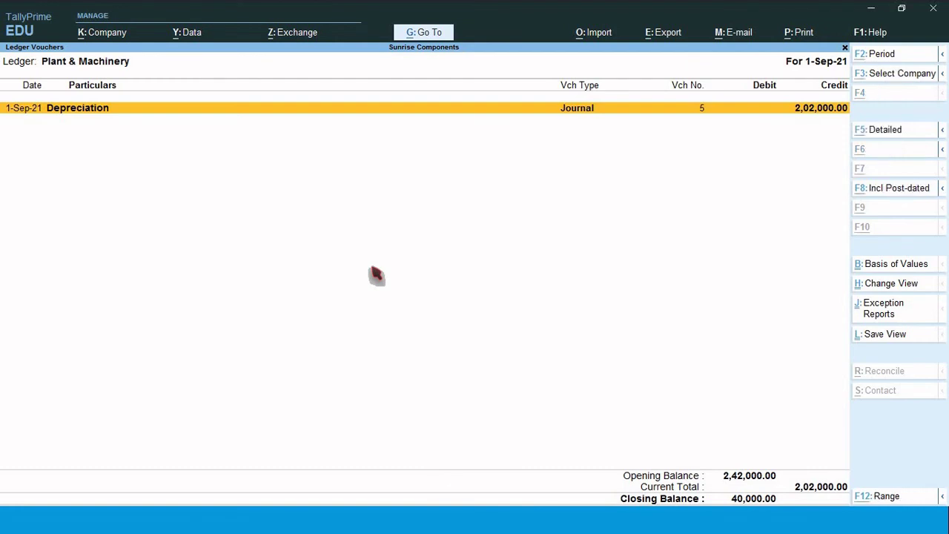
pyautogui.hotkey('alt', 'F2')
pyautogui.write('1.')
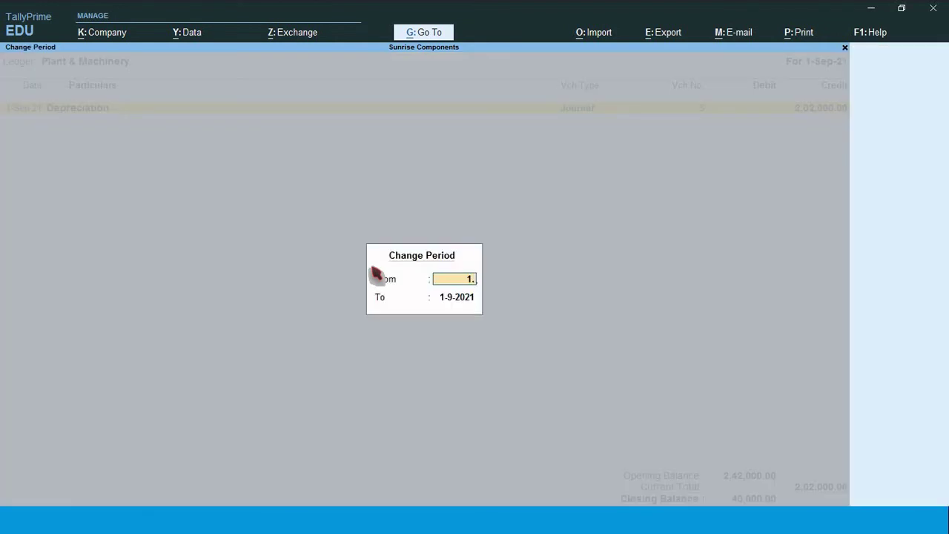
pyautogui.write('4')
pyautogui.press('Return')
pyautogui.press('Return')
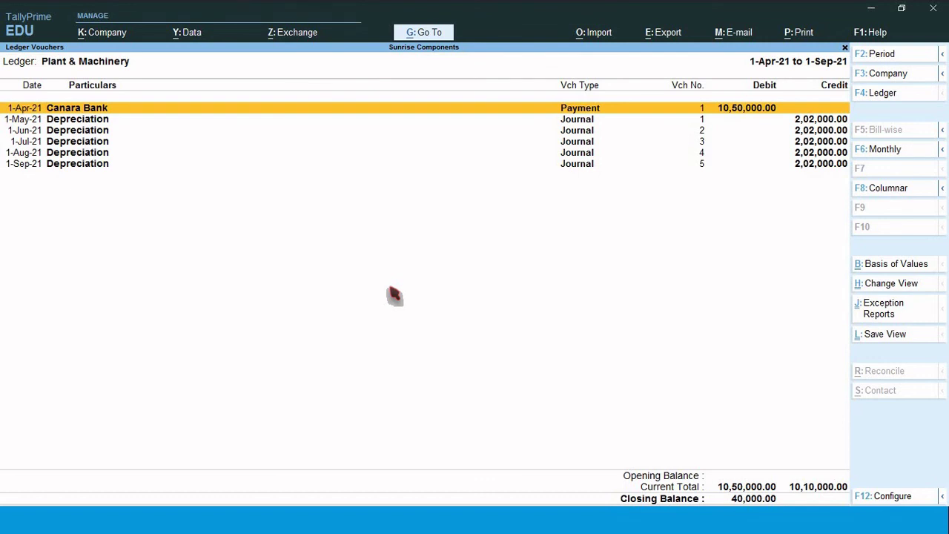
# Step: Close the Plant & Machinery ledger report and open a new journal voucher
pyautogui.press('Escape')
pyautogui.press('Escape')
pyautogui.press('Escape')
pyautogui.press('Escape')
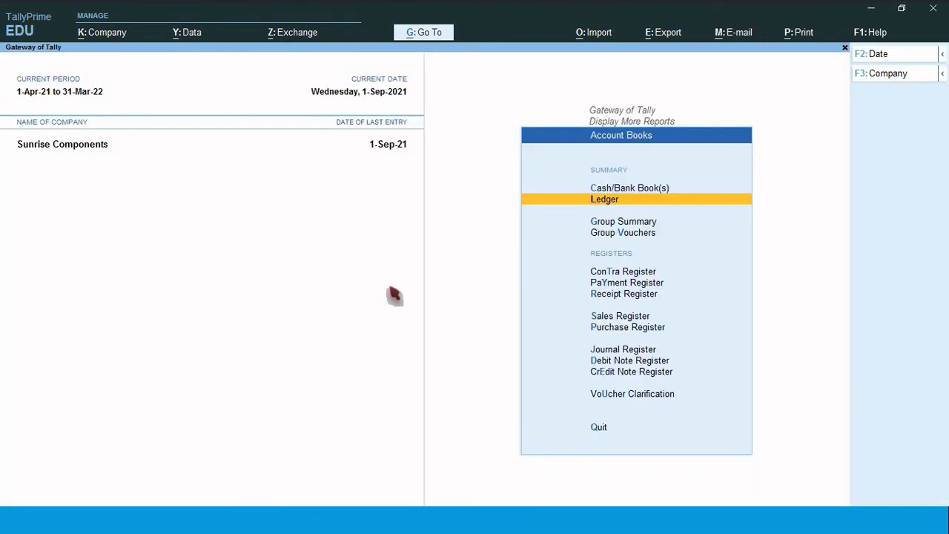
pyautogui.press('Escape')
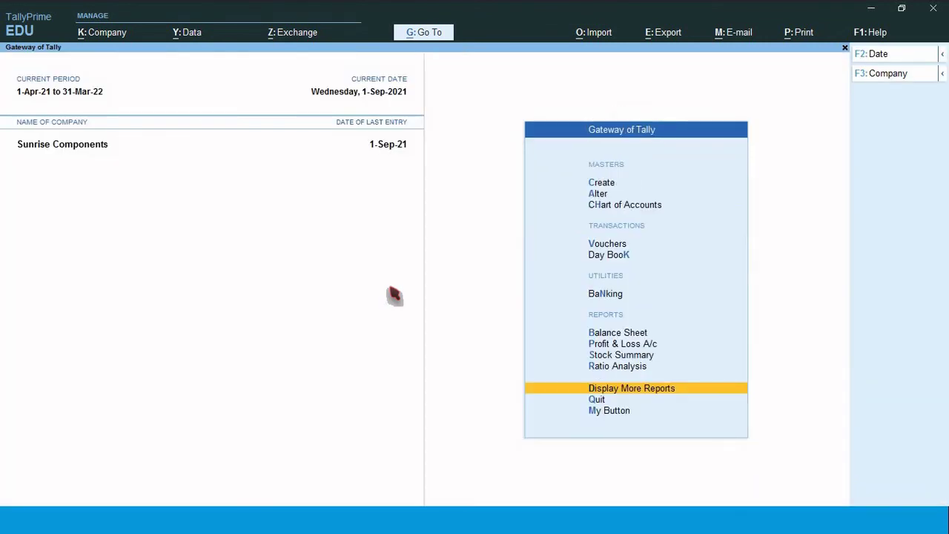
pyautogui.press('v')
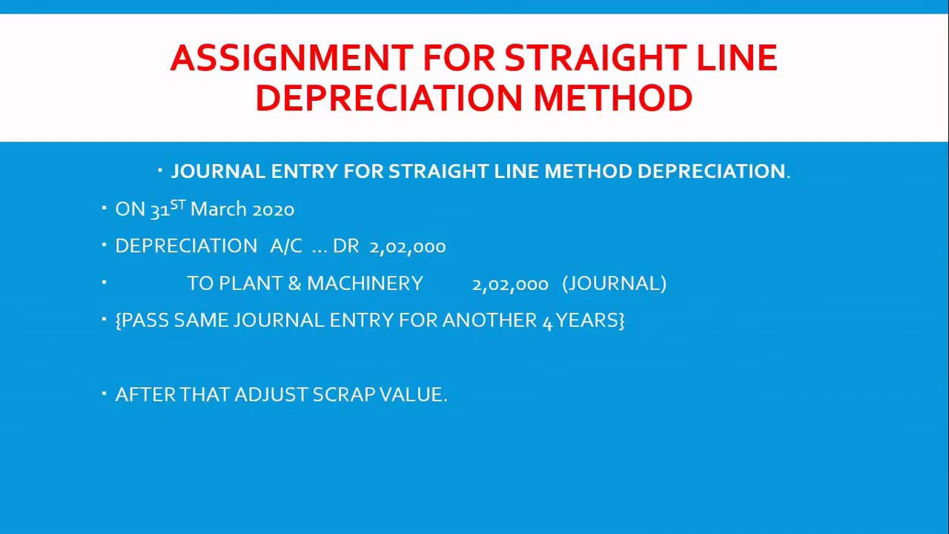
# Step: Check the scrap value adjustments slide in the presentation, return to TallyPrime, and debit Scrap Value with 40,000 in the journal voucher
pyautogui.press('Right')
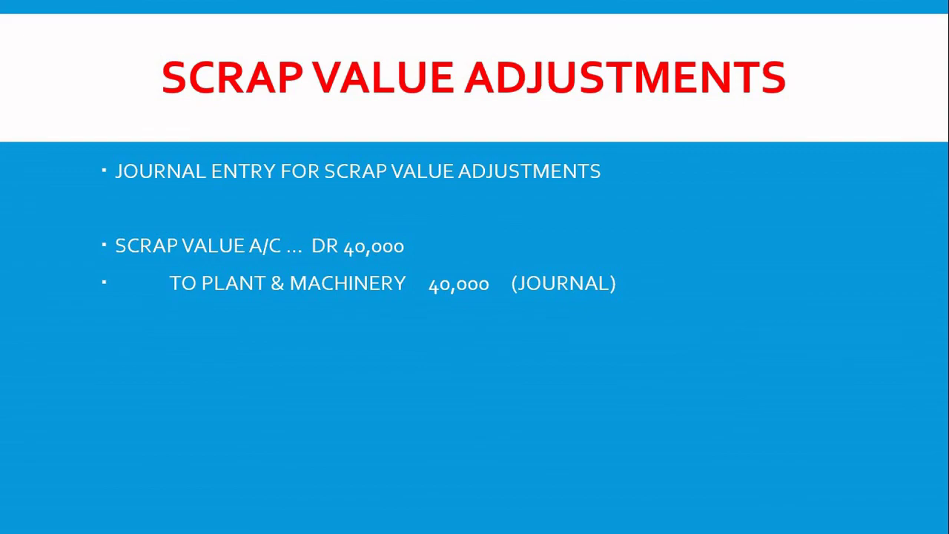
pyautogui.hotkey('alt', 'Tab')
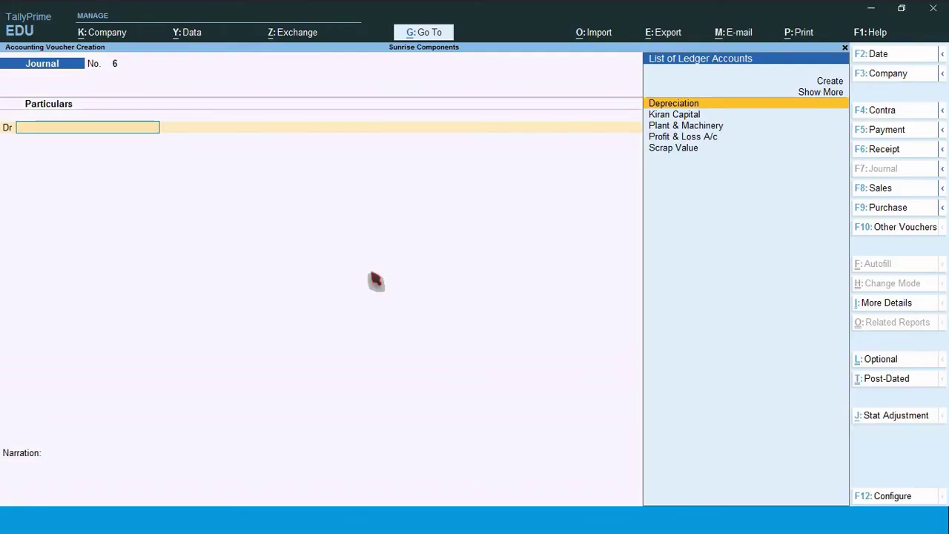
pyautogui.write('Sc')
pyautogui.press('Return')
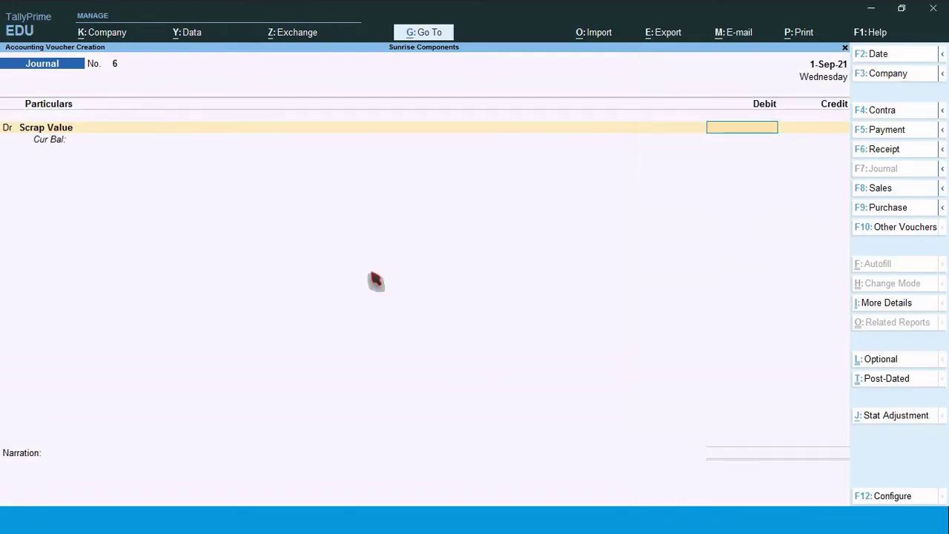
pyautogui.write('40000')
pyautogui.press('Return')
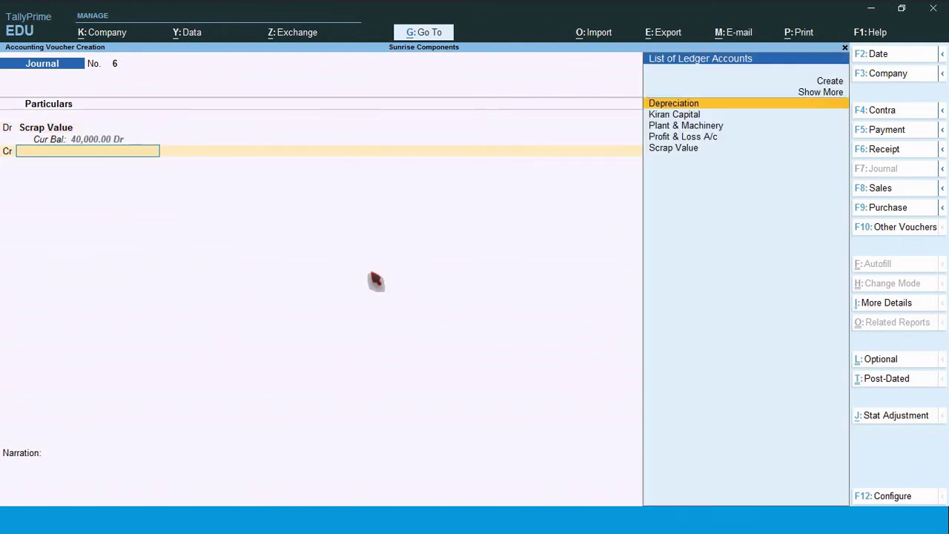
# Step: Credit Plant & Machinery with 40,000, leave the narration blank, and save the scrap value journal voucher
pyautogui.write('Plant')
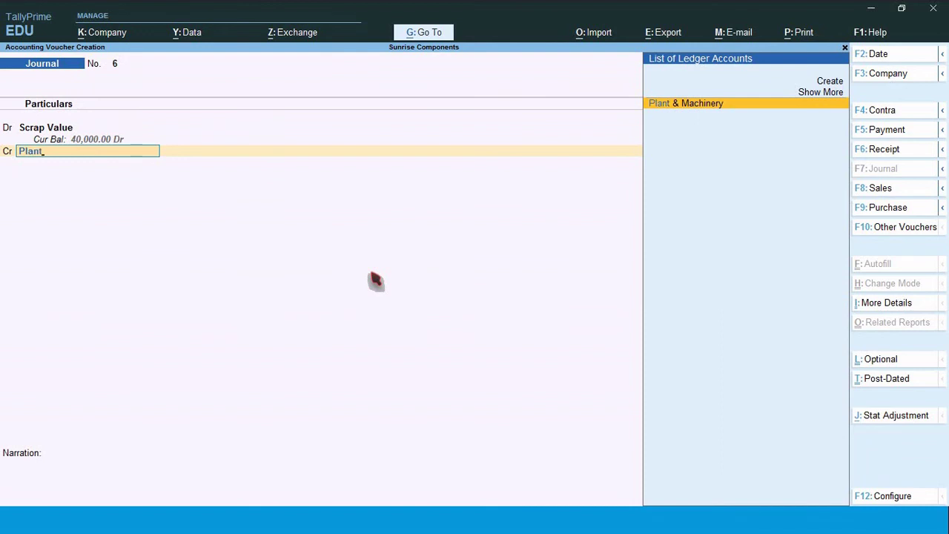
pyautogui.press('Return')
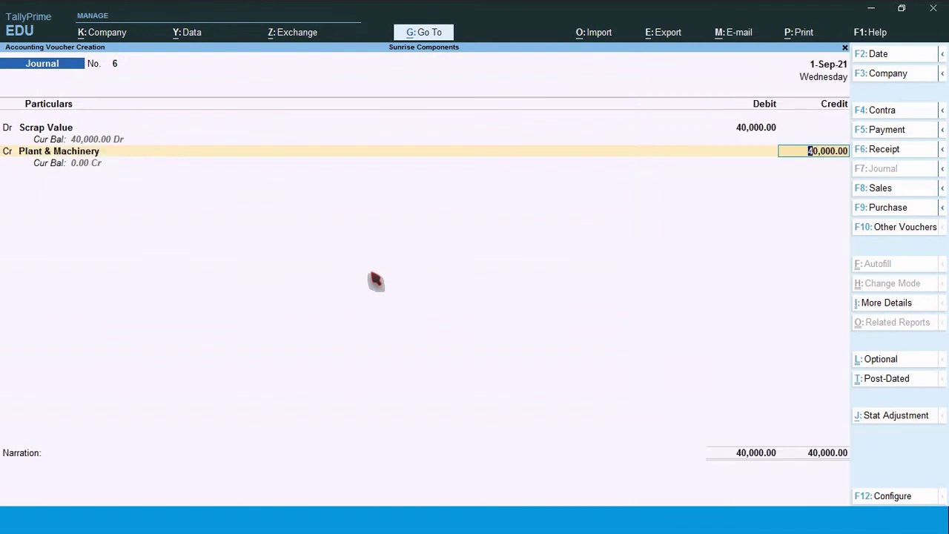
pyautogui.press('Return')
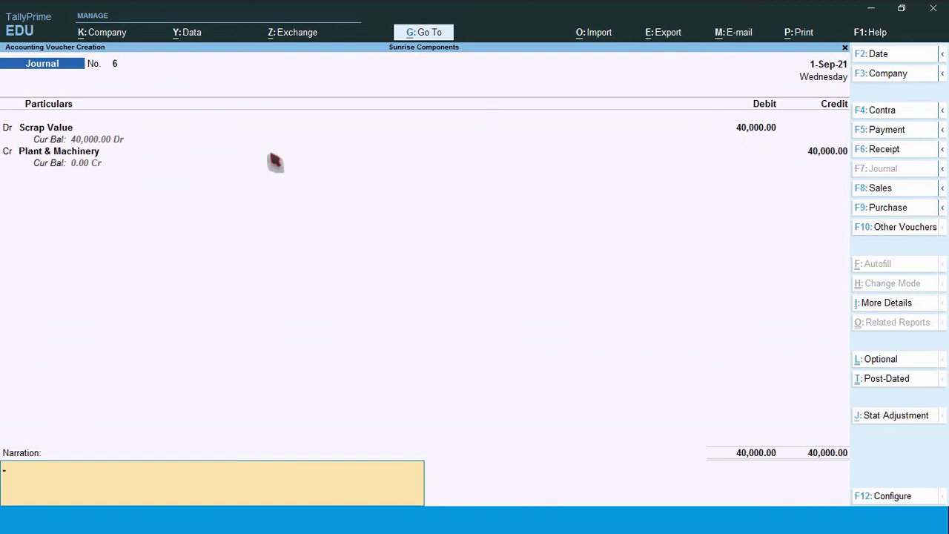
pyautogui.press('Return')
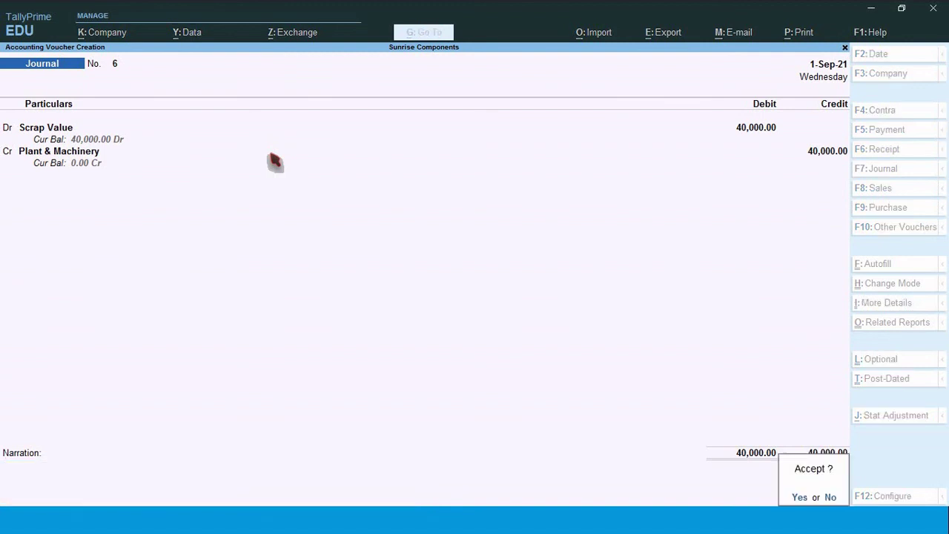
pyautogui.press('Return')
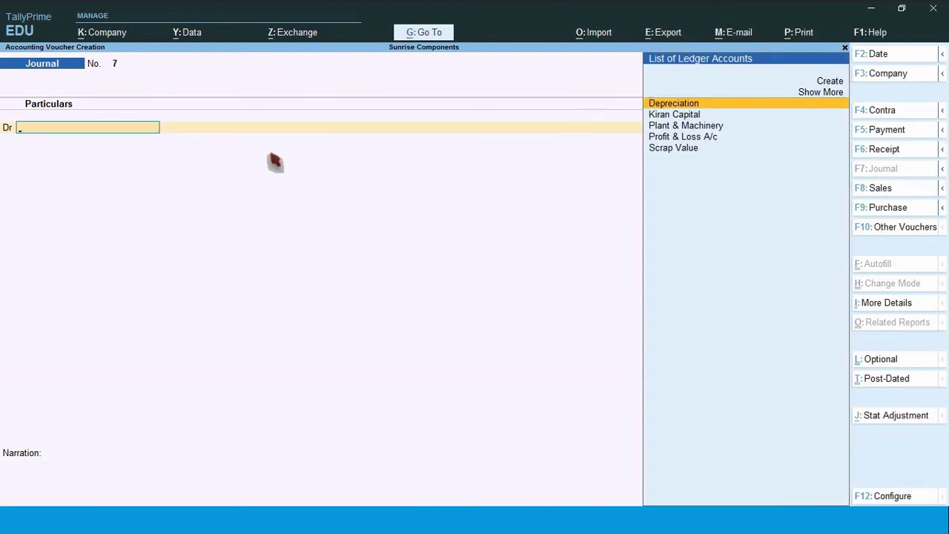
# Step: Quit voucher entry and open the Plant & Machinery ledger report again from the account books
pyautogui.press('Escape')
pyautogui.press('y')
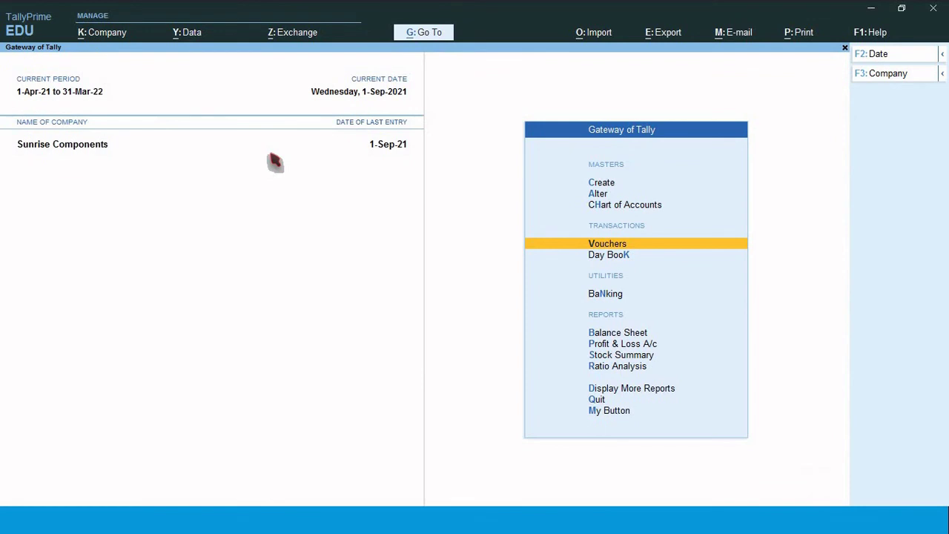
pyautogui.press('d')
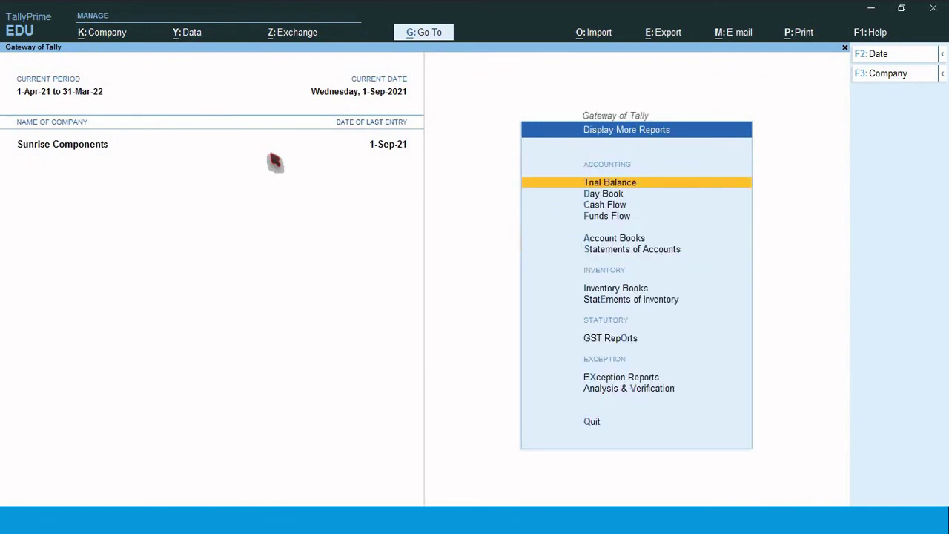
pyautogui.write('al')
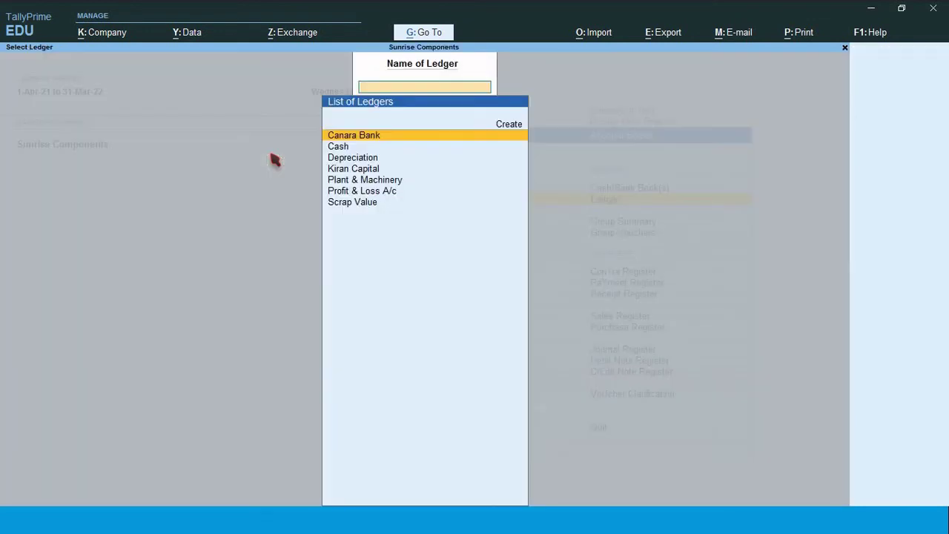
pyautogui.write('Pla')
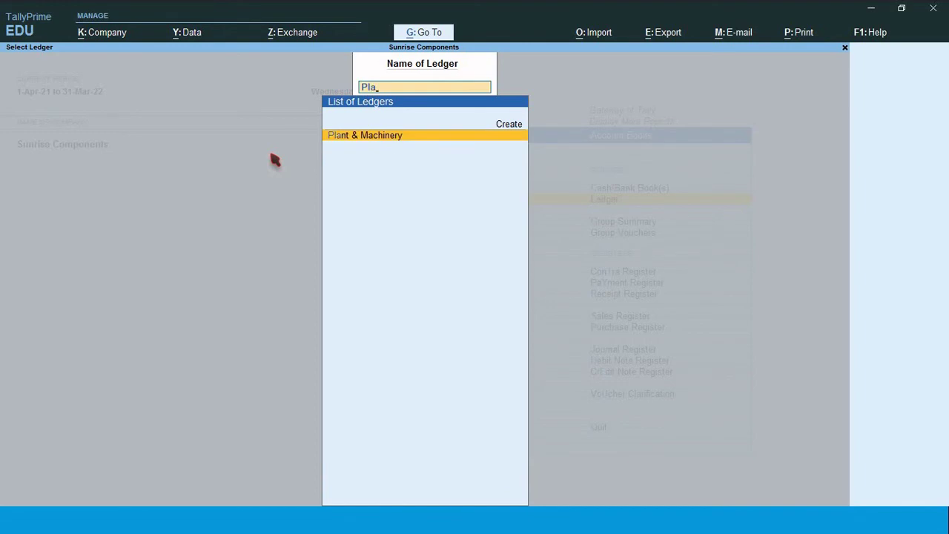
pyautogui.press('Return')
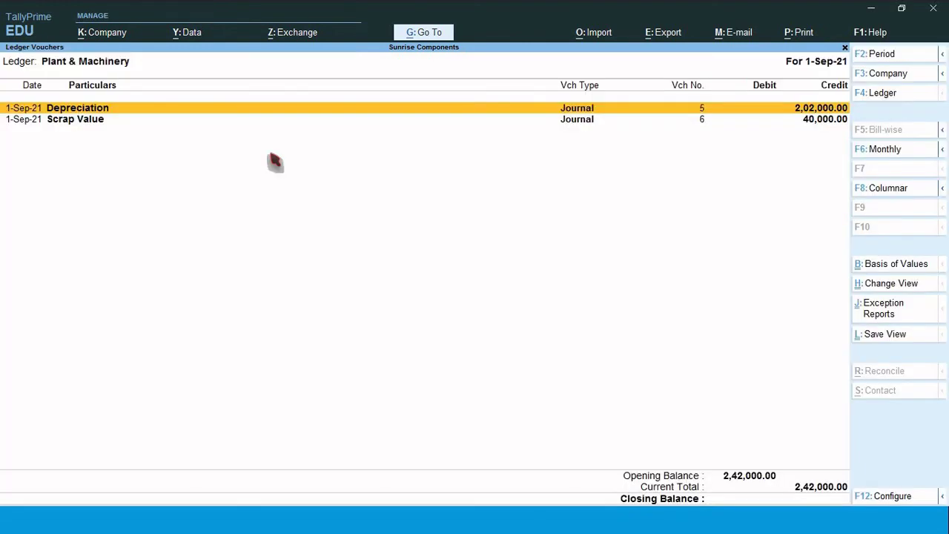
# Step: Change the ledger period to 1-4-2021 through 1-9-2021 to review all Plant & Machinery entries including the scrap value adjustment
pyautogui.hotkey('alt', 'F2')
pyautogui.write('1')
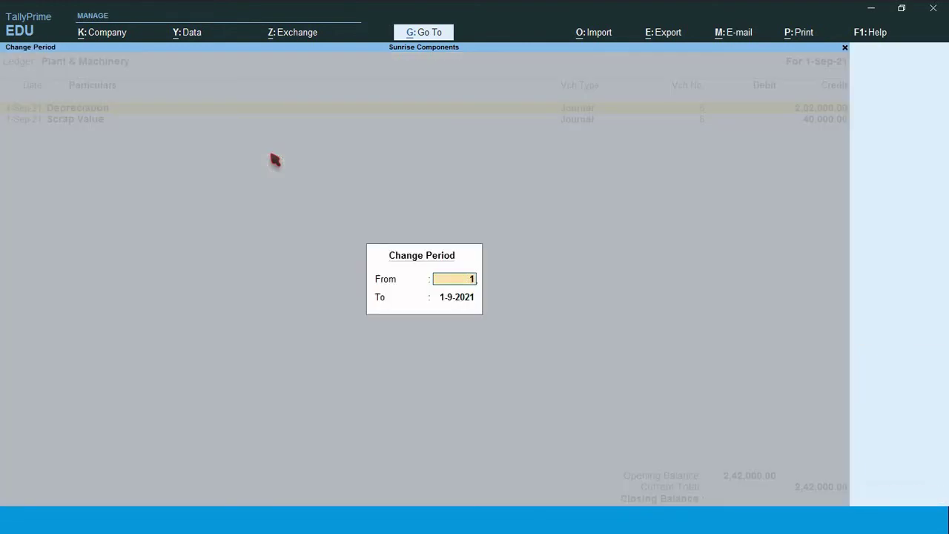
pyautogui.write('-4')
pyautogui.press('Return')
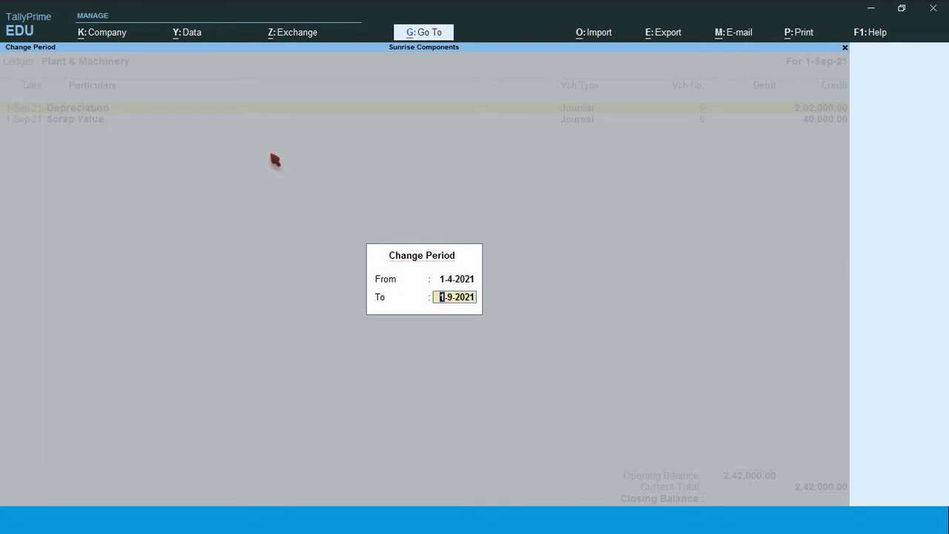
pyautogui.press('Return')
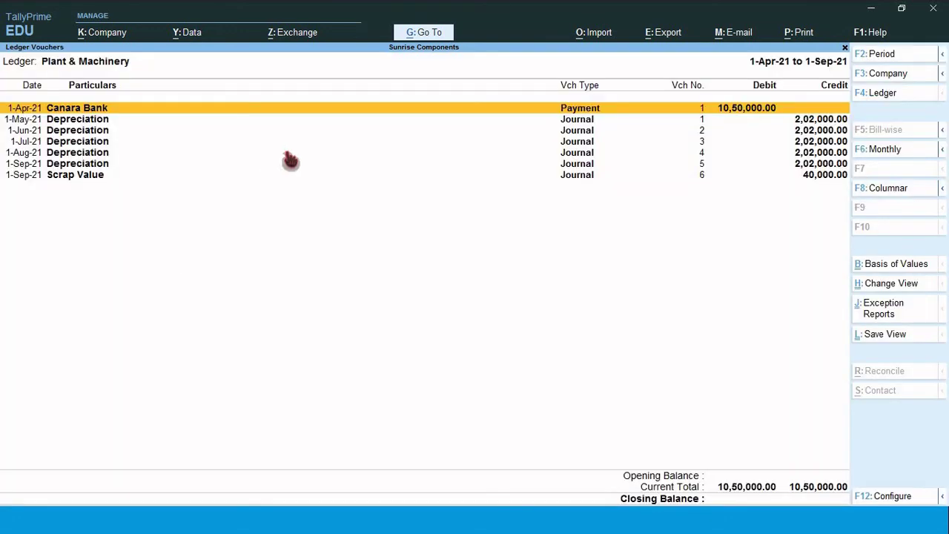